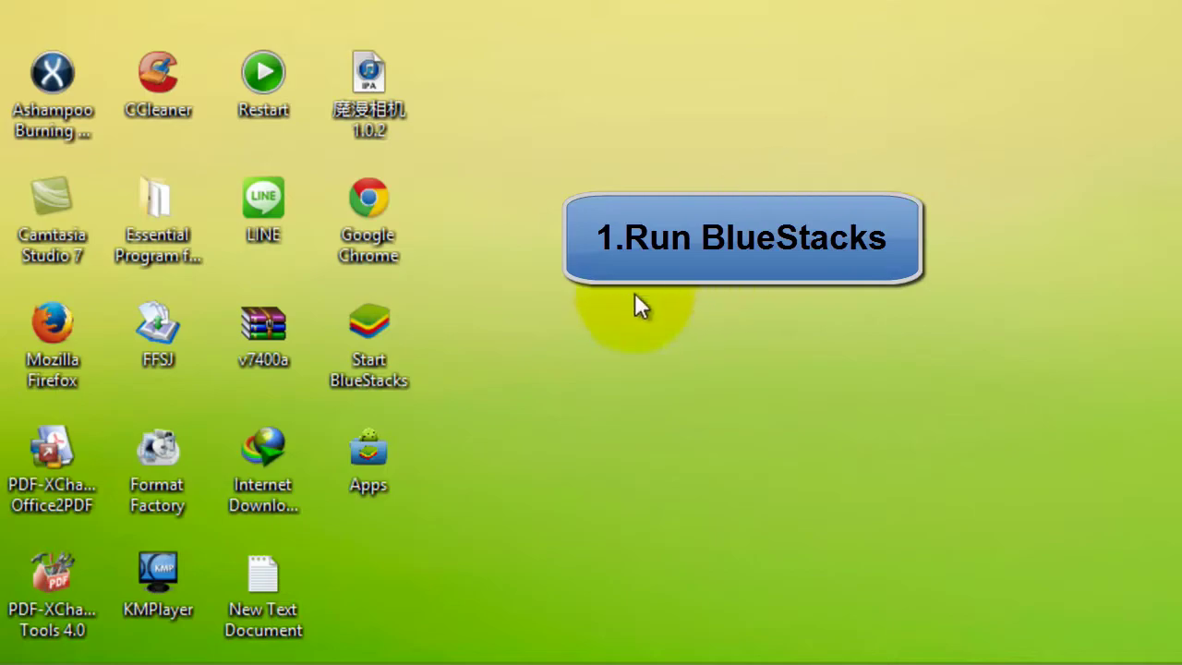
- Launch BlueStacks and search the Play store for "magic man camera"
double_click(372, 321)
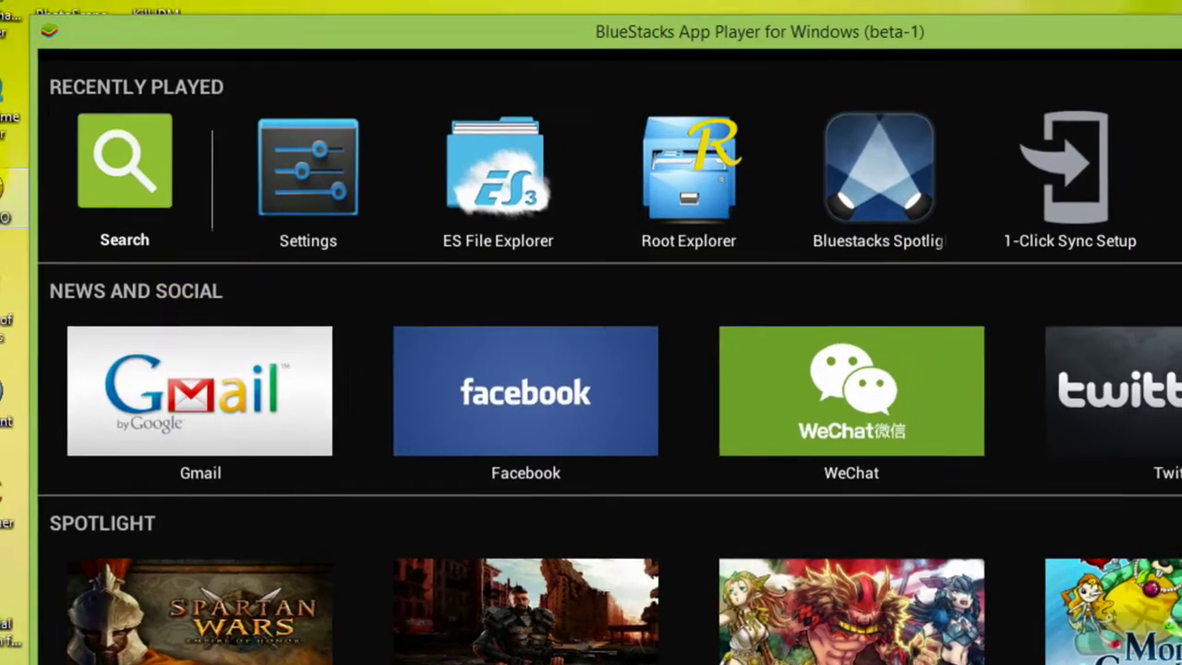
left_click(133, 166)
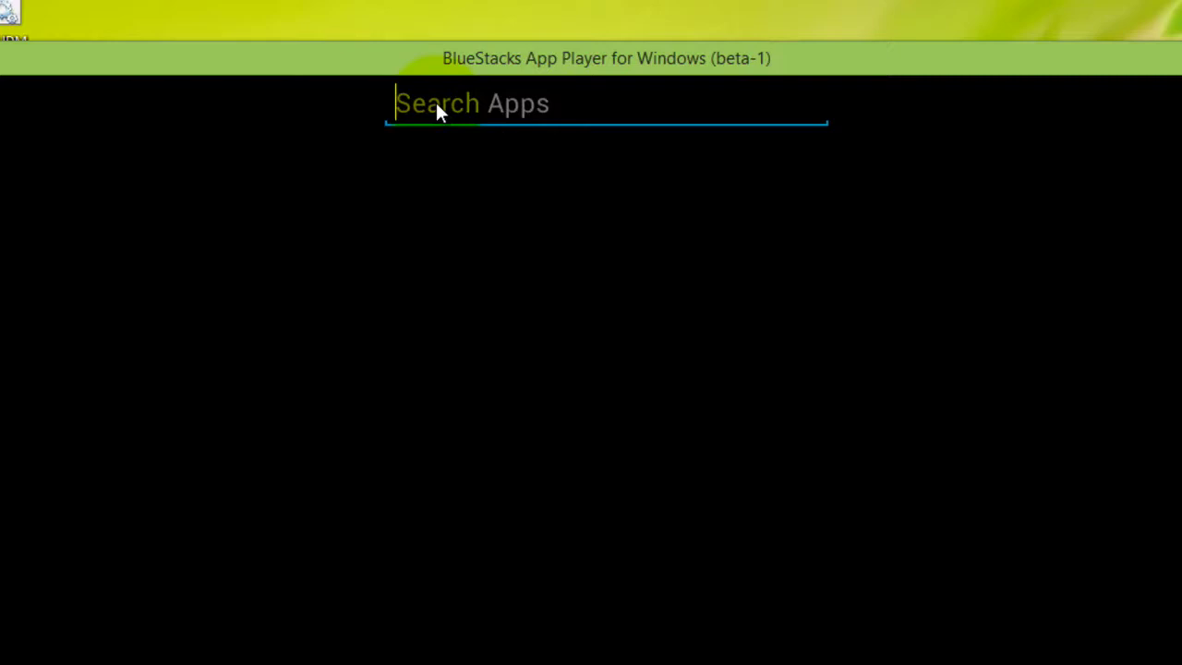
type("m")
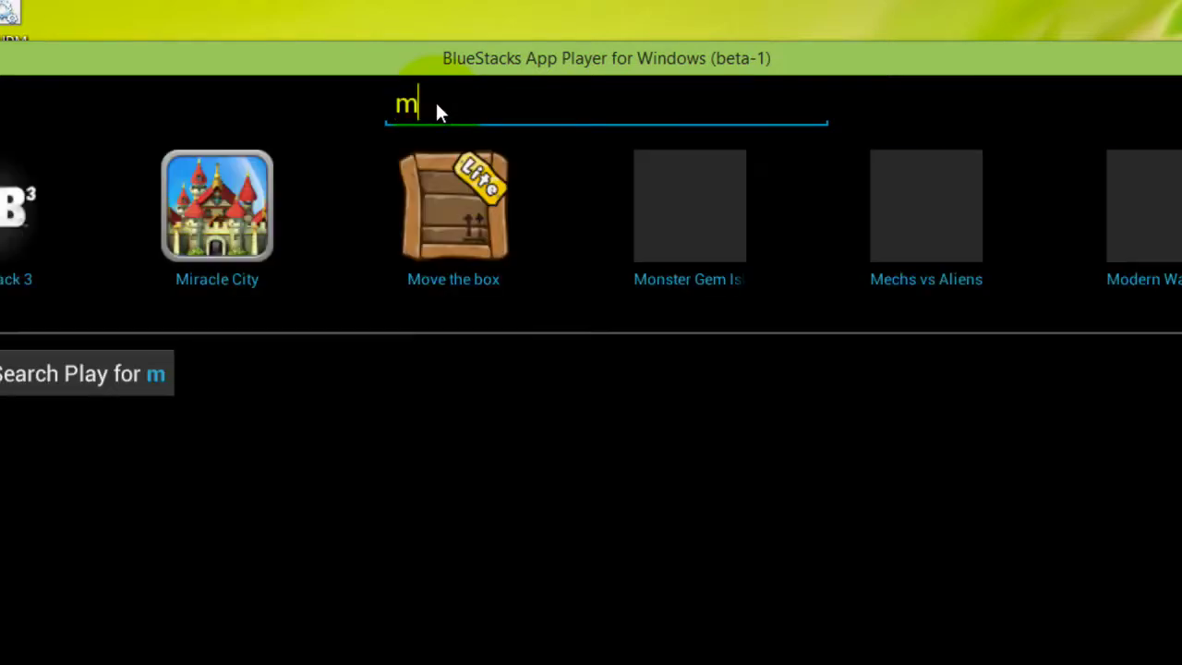
type("agic ma")
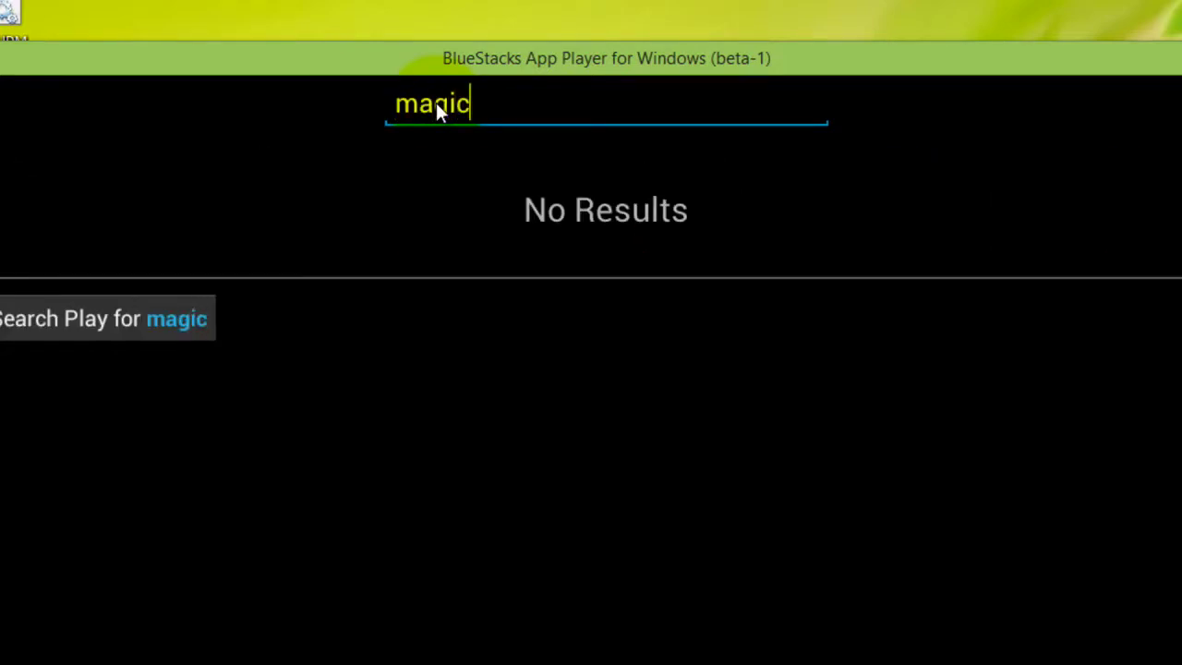
type("n camera")
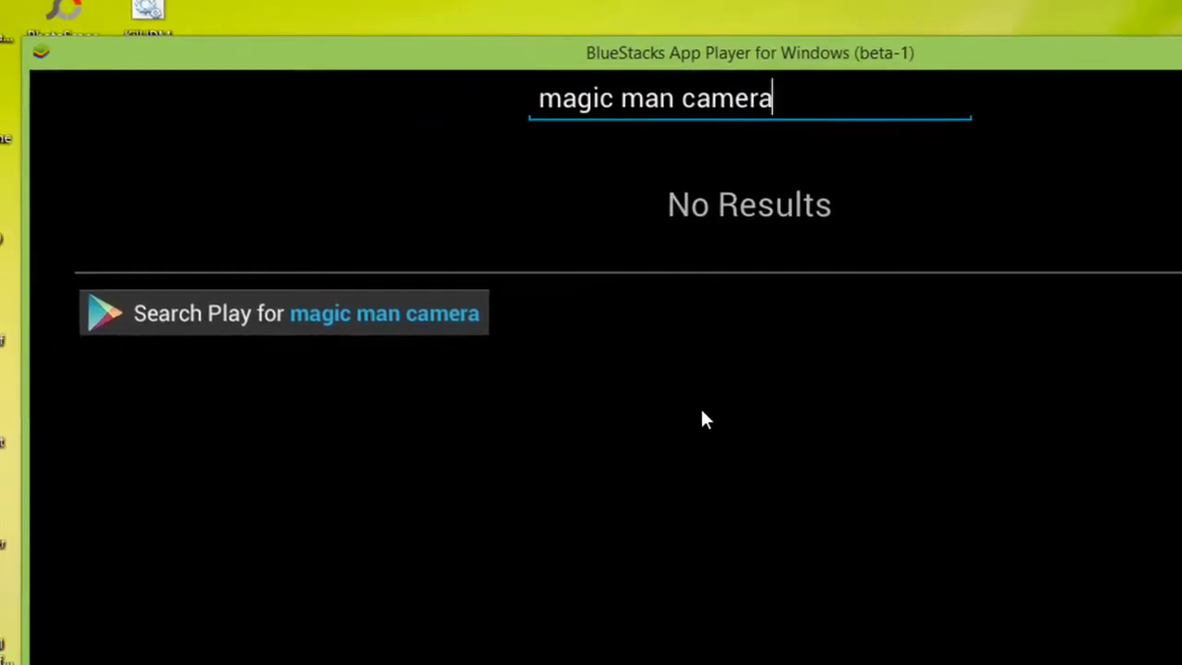
left_click(466, 314)
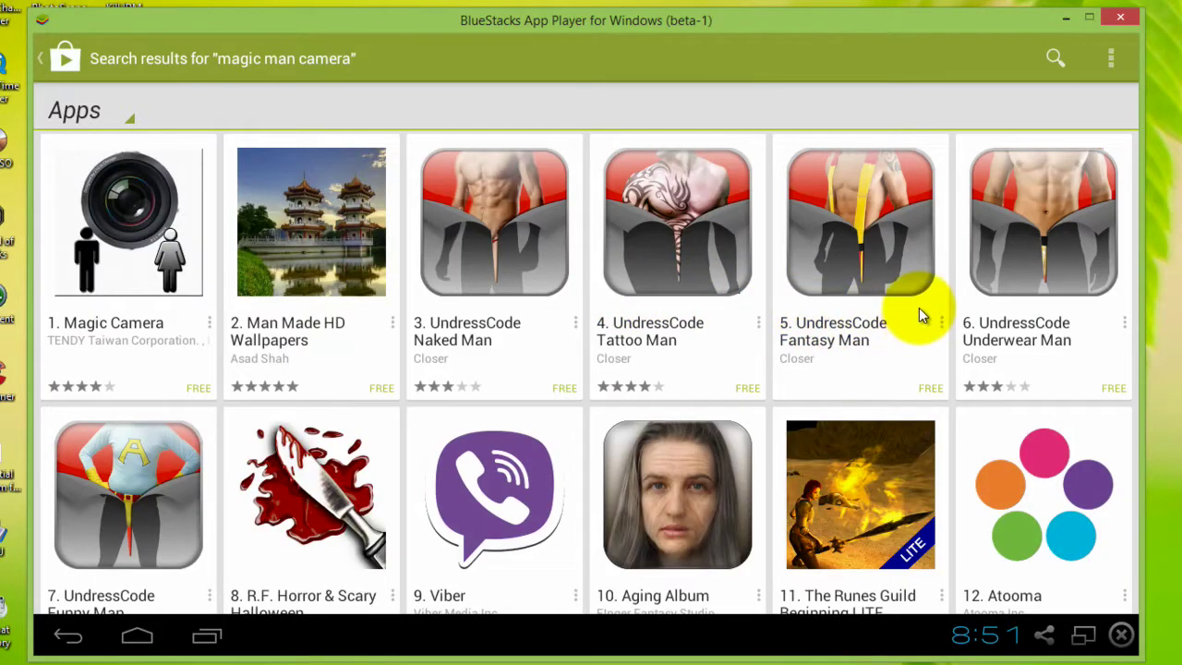
- Find 魔漫相机 in the search results and install it, accepting its app permissions
scroll(918, 315, "down", 7)
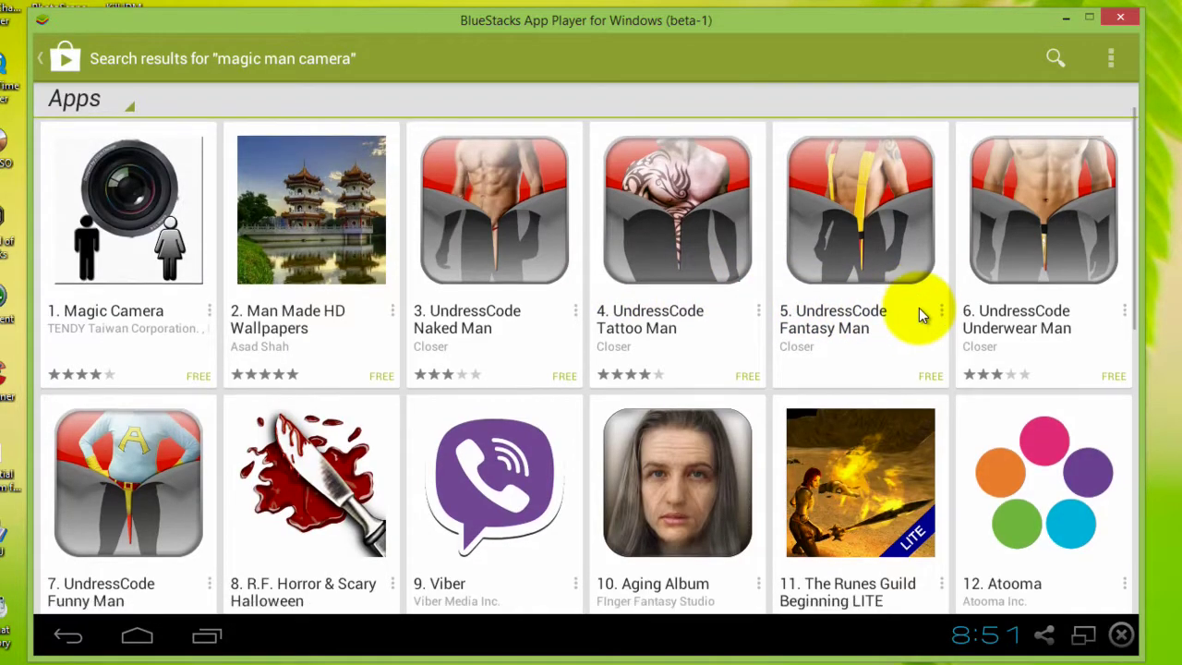
scroll(919, 313, "down", 8)
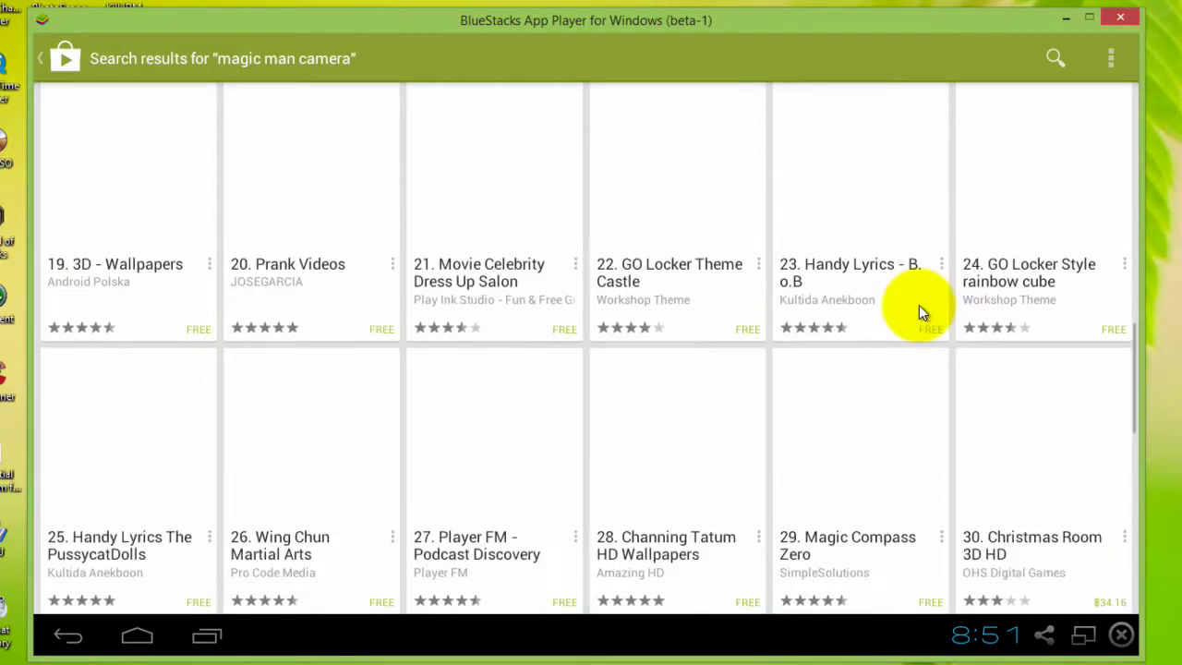
scroll(918, 312, "down", 6)
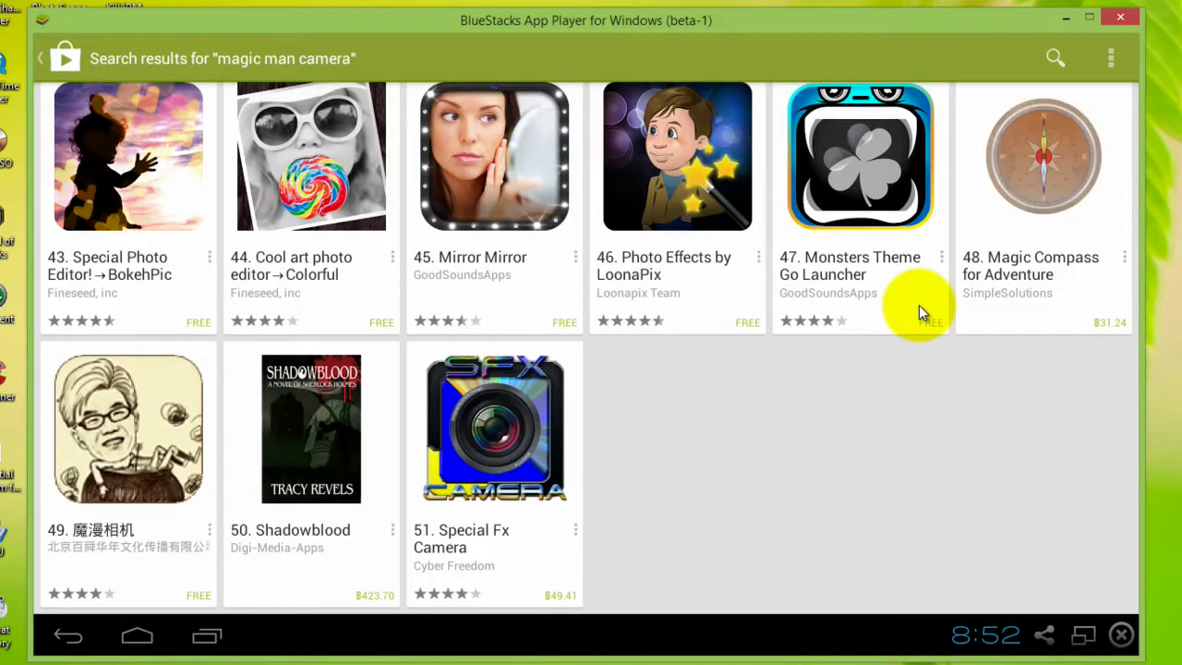
left_click(132, 440)
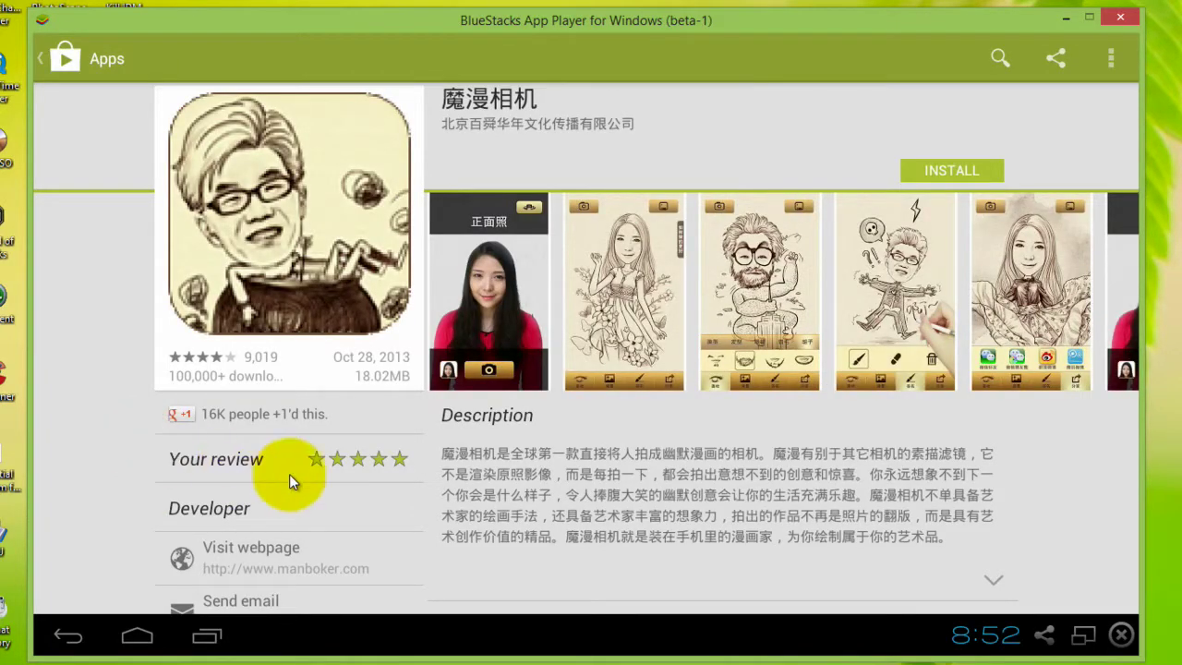
left_click(952, 171)
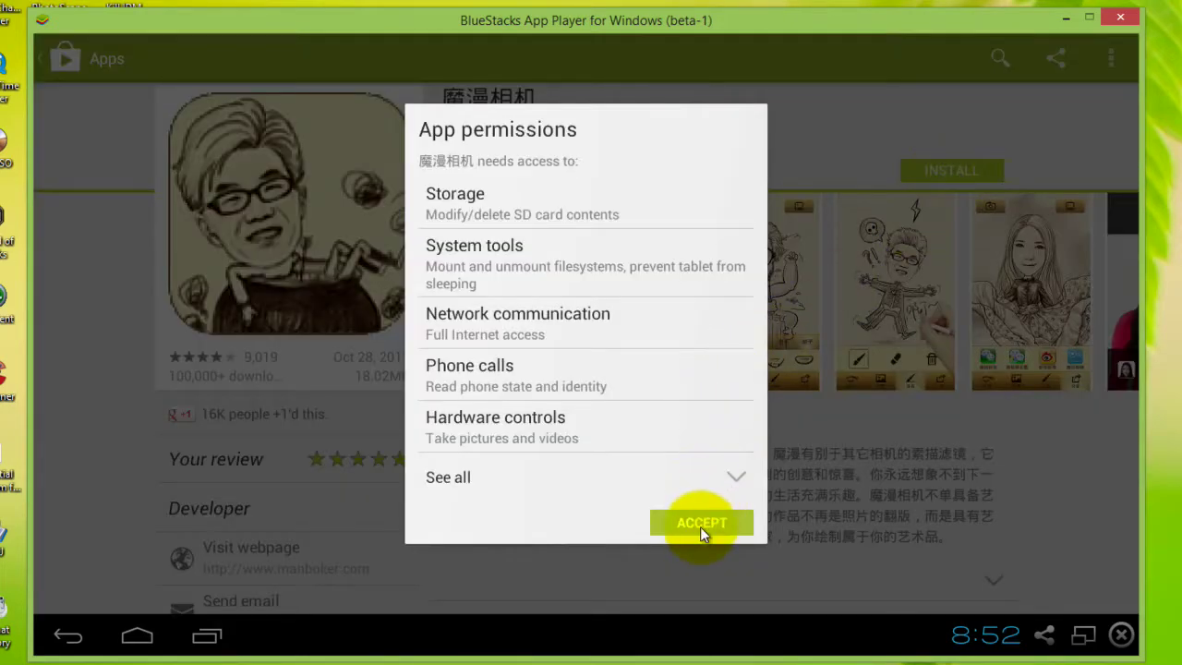
left_click(699, 523)
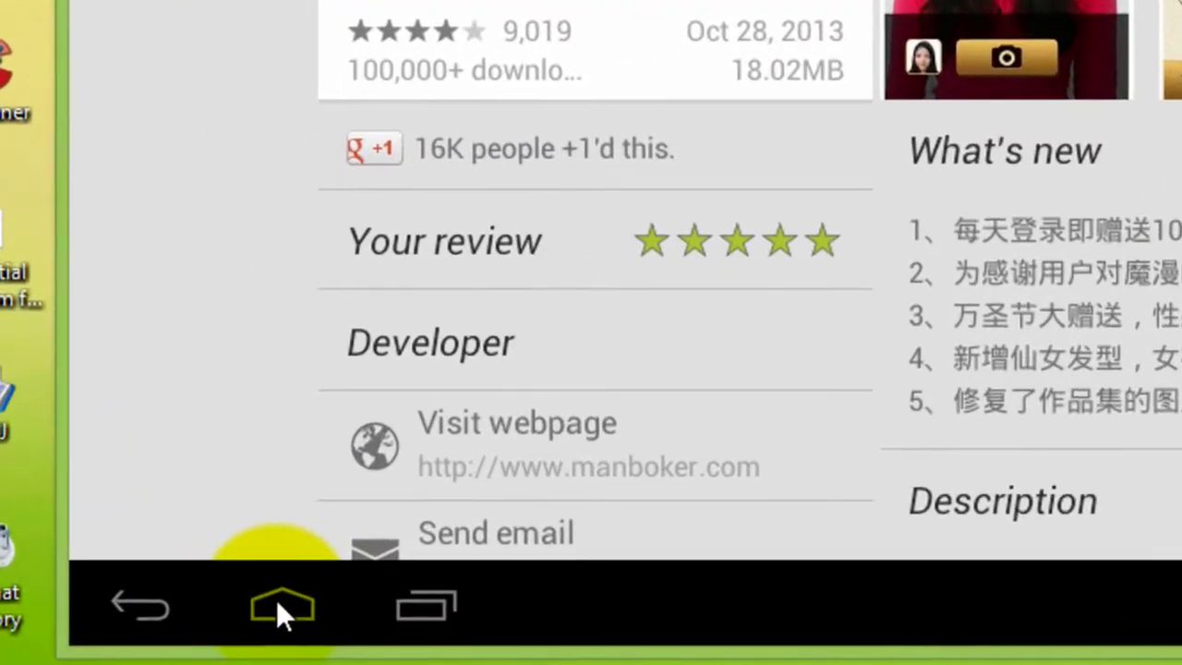
- Return to the home screen and search the Play store for "file manager"
left_click(280, 599)
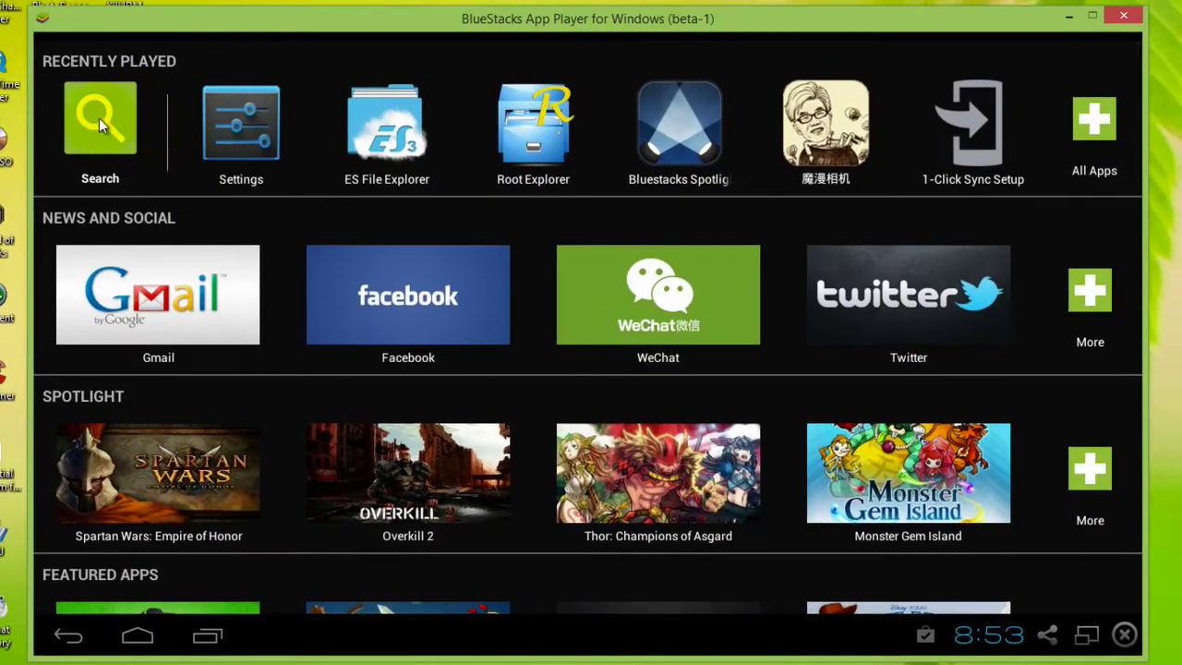
left_click(102, 120)
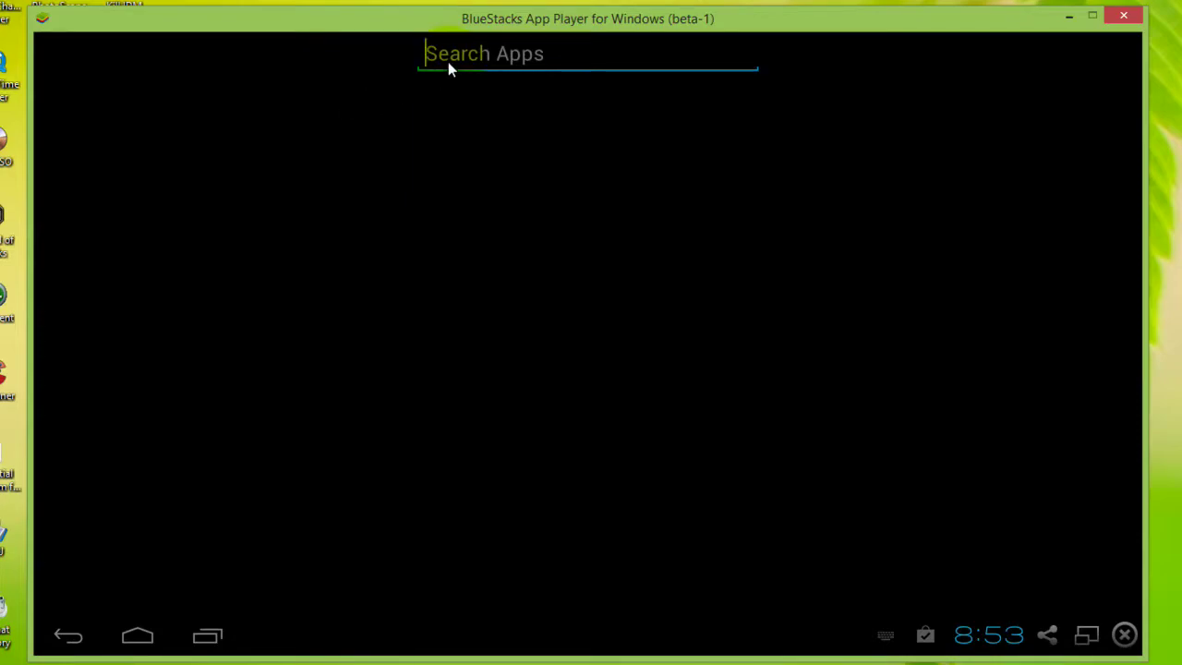
type("file manager")
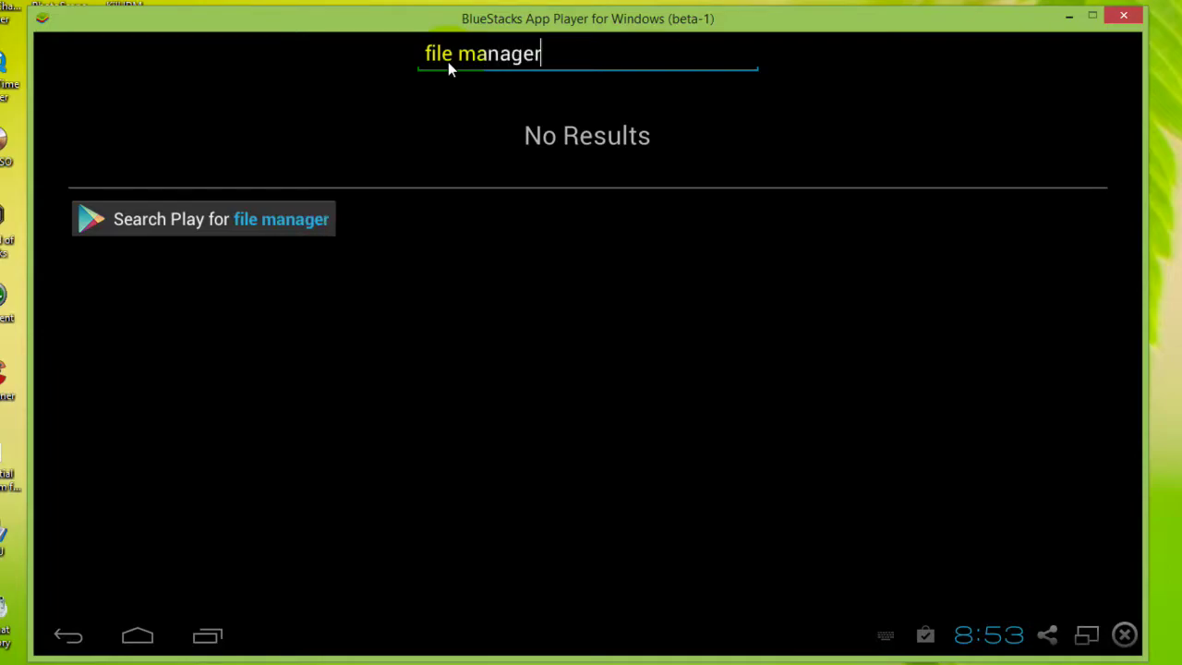
left_click(303, 224)
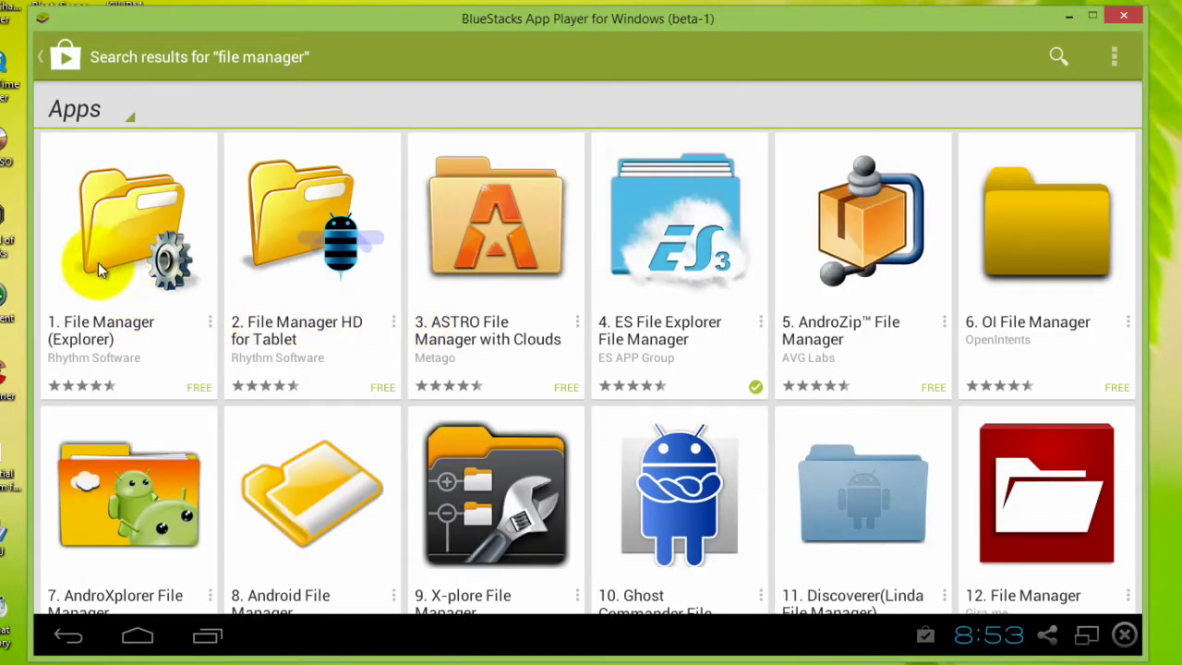
- Install File Manager (Explorer) by Rhythm Software, accepting its app permissions
left_click(138, 256)
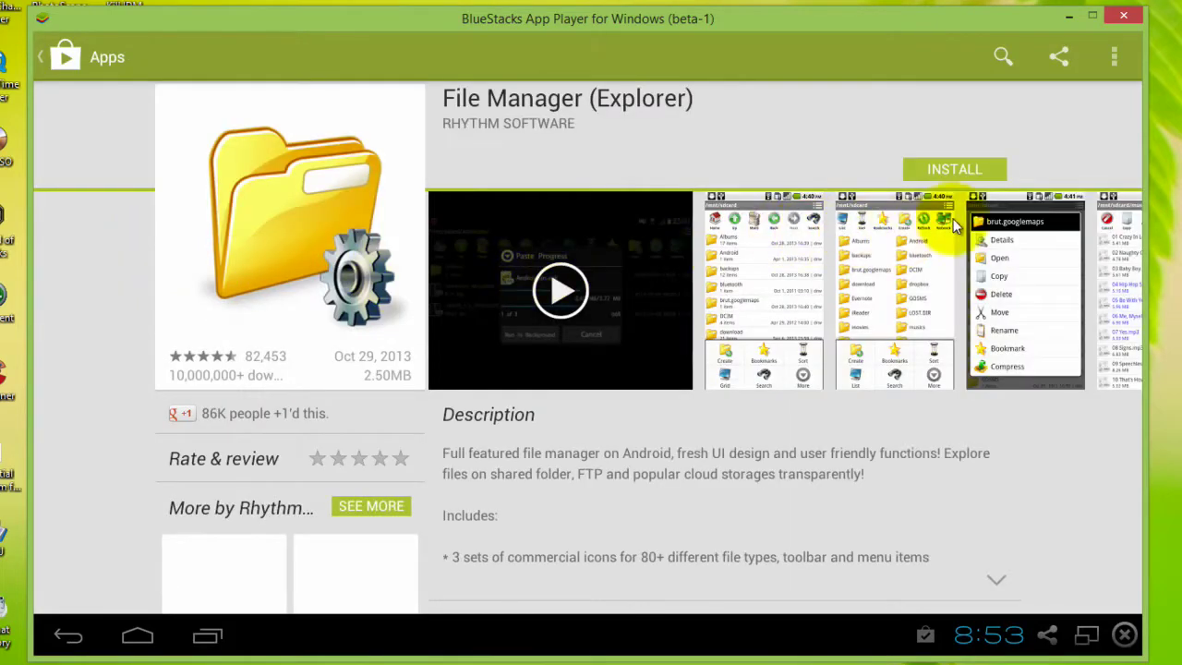
left_click(950, 169)
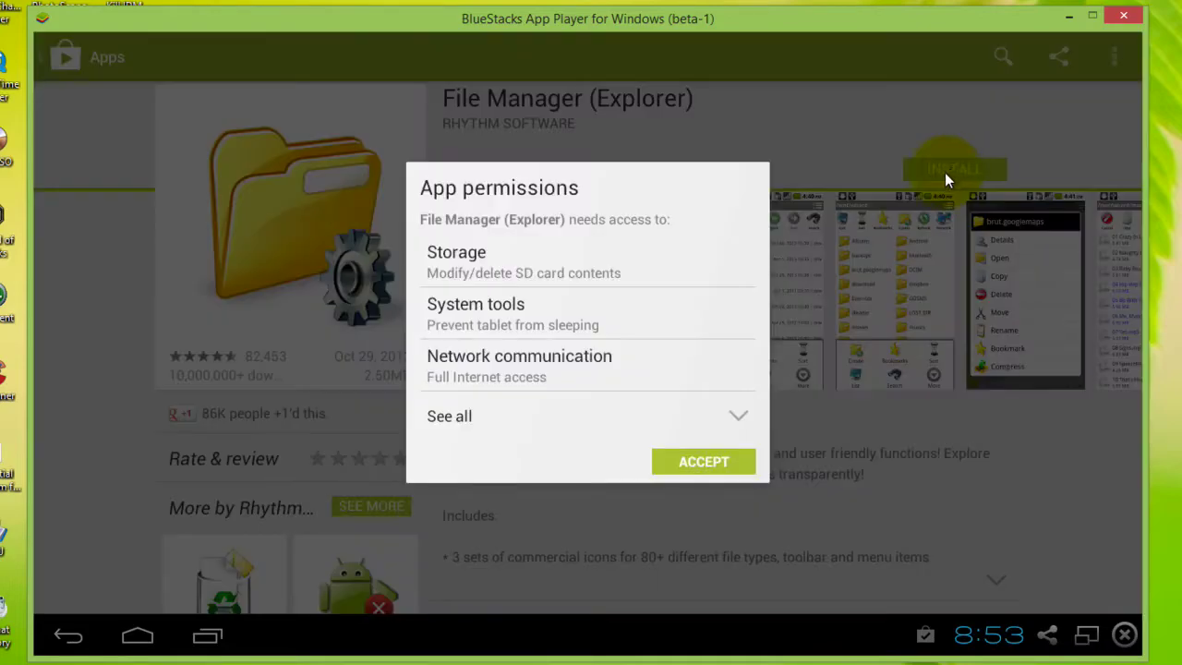
left_click(700, 462)
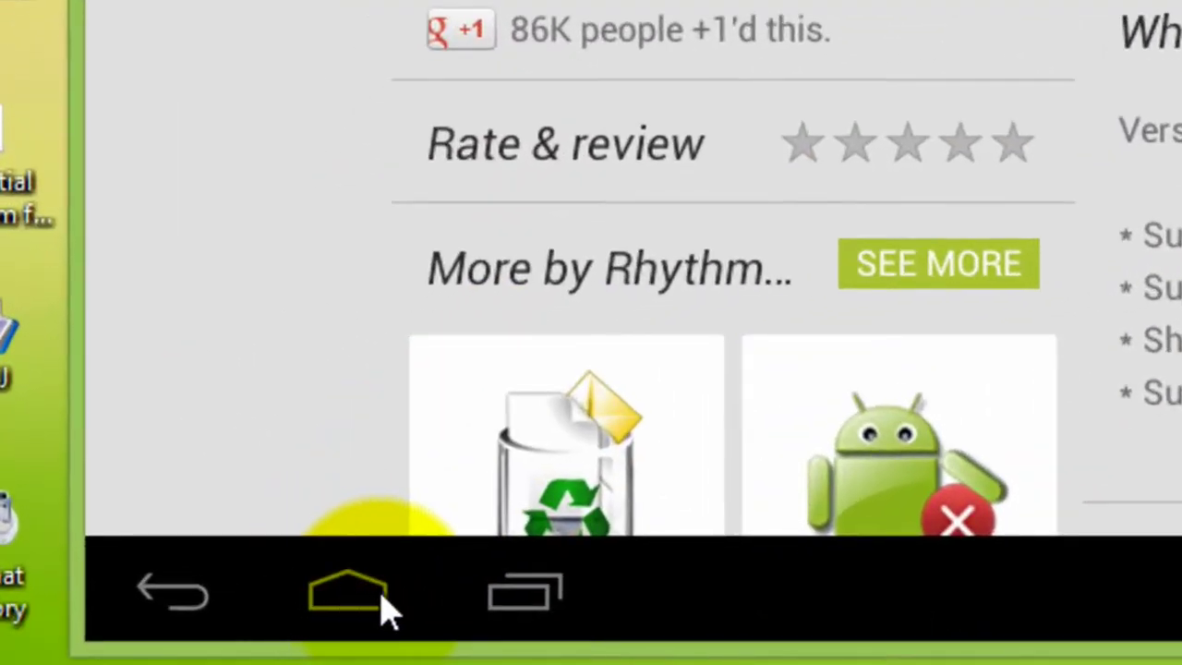
- Open 魔漫相机 from the full list of installed apps and move its window toward the middle of the desktop
left_click(357, 589)
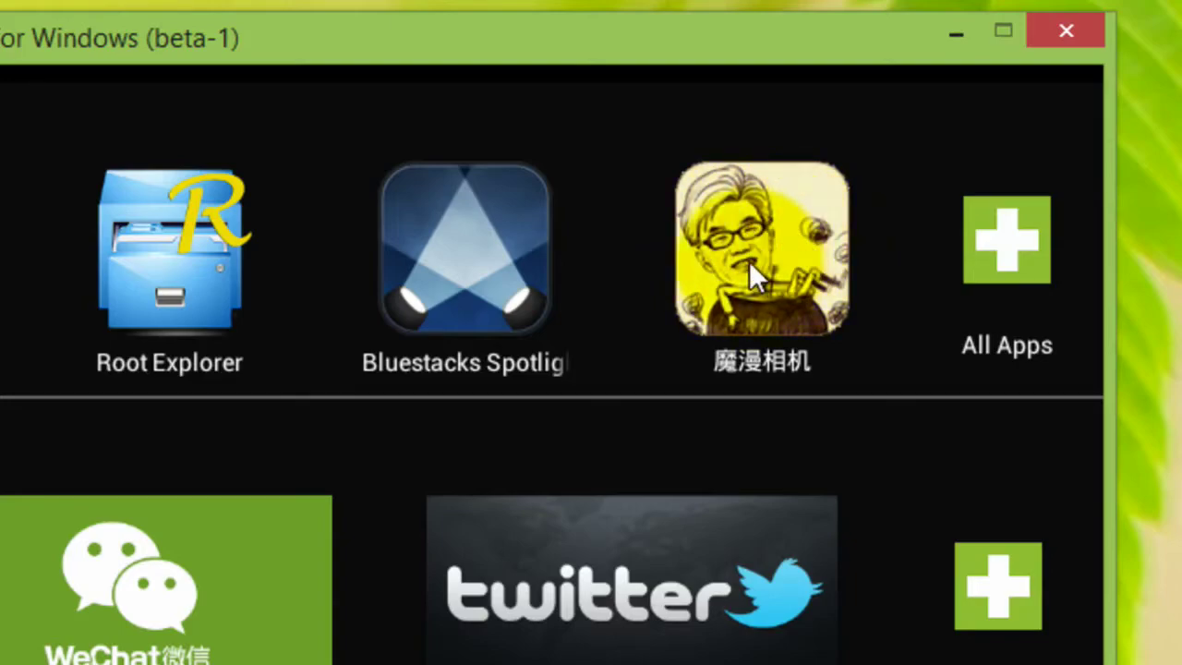
left_click(1007, 244)
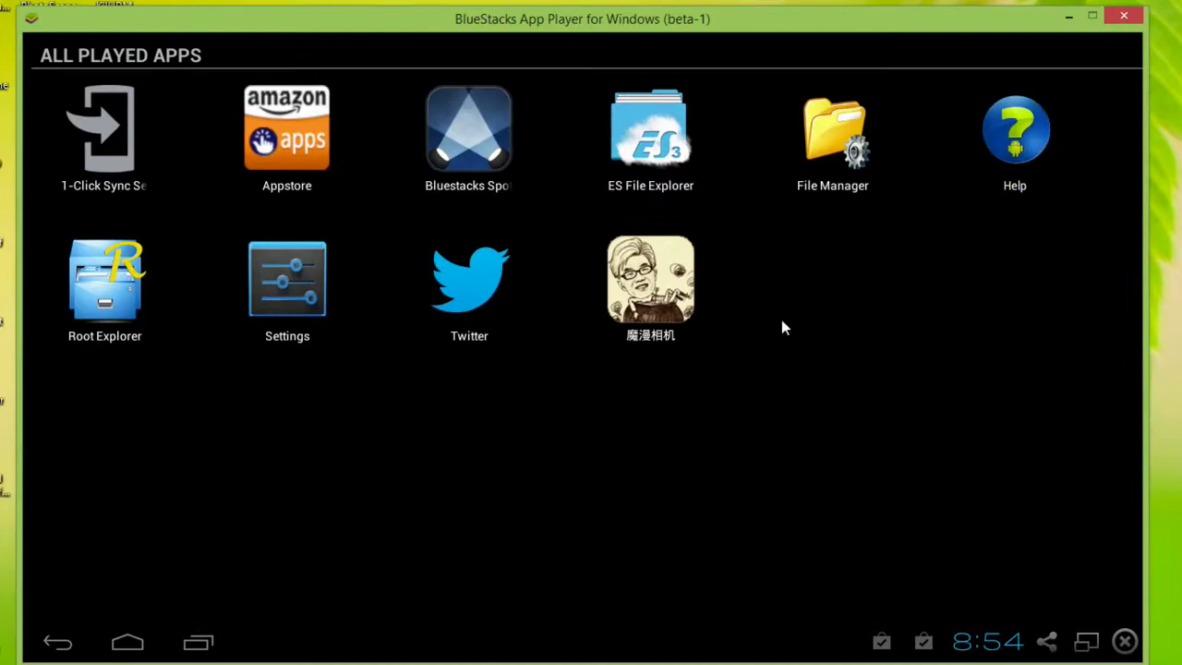
left_click(649, 284)
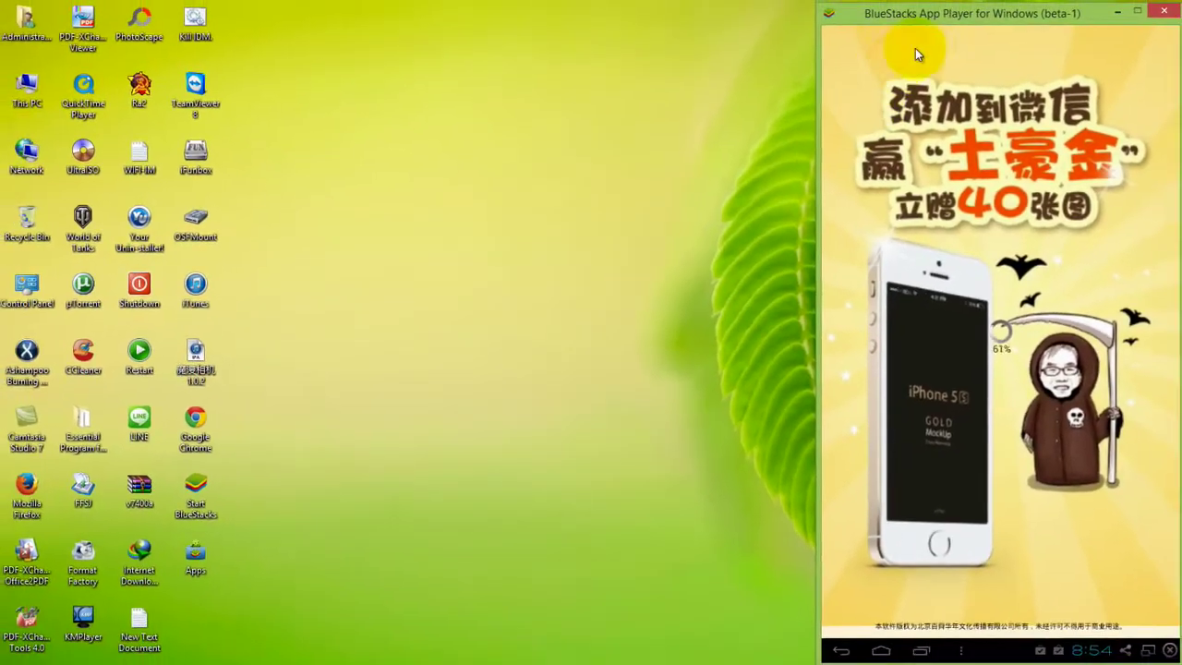
left_click_drag(985, 16, 628, 17)
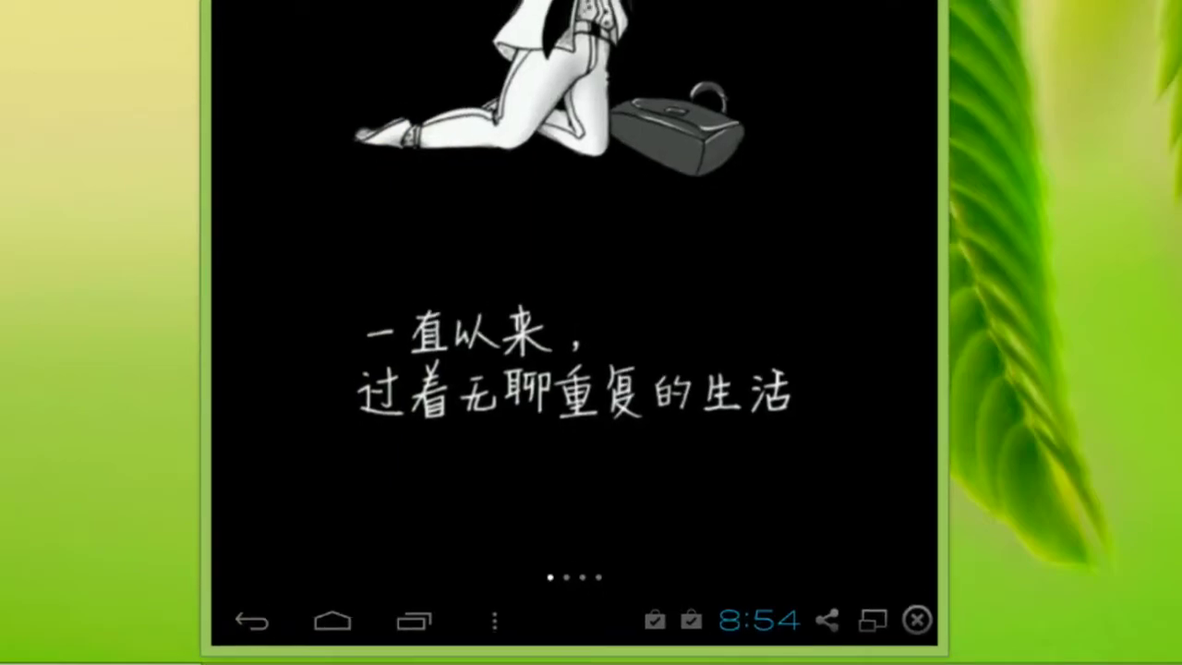
- Back out of the 魔漫相机 introduction, relaunch the app and move its window toward the middle of the desktop again
left_click(253, 616)
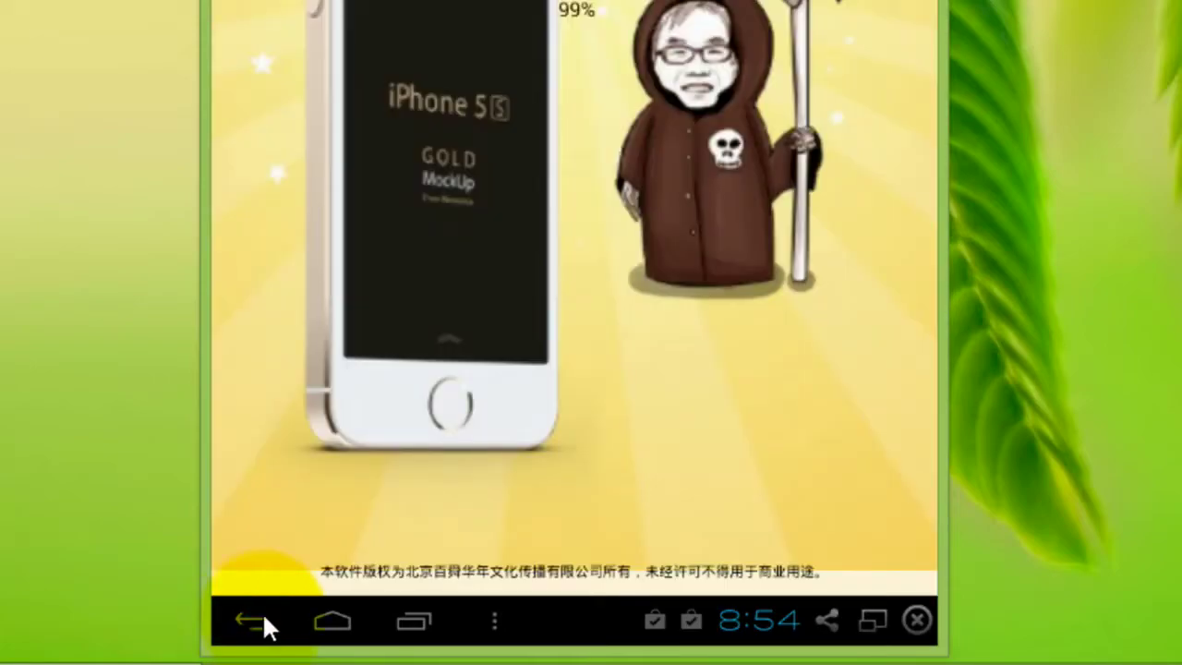
left_click(254, 613)
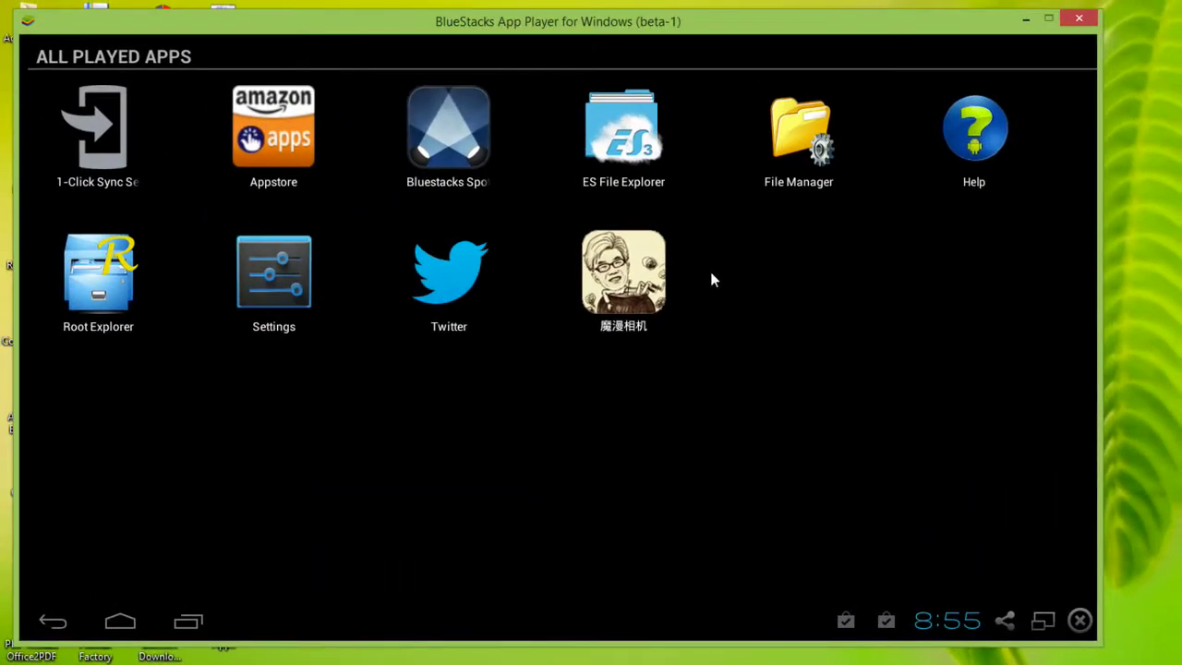
left_click(627, 275)
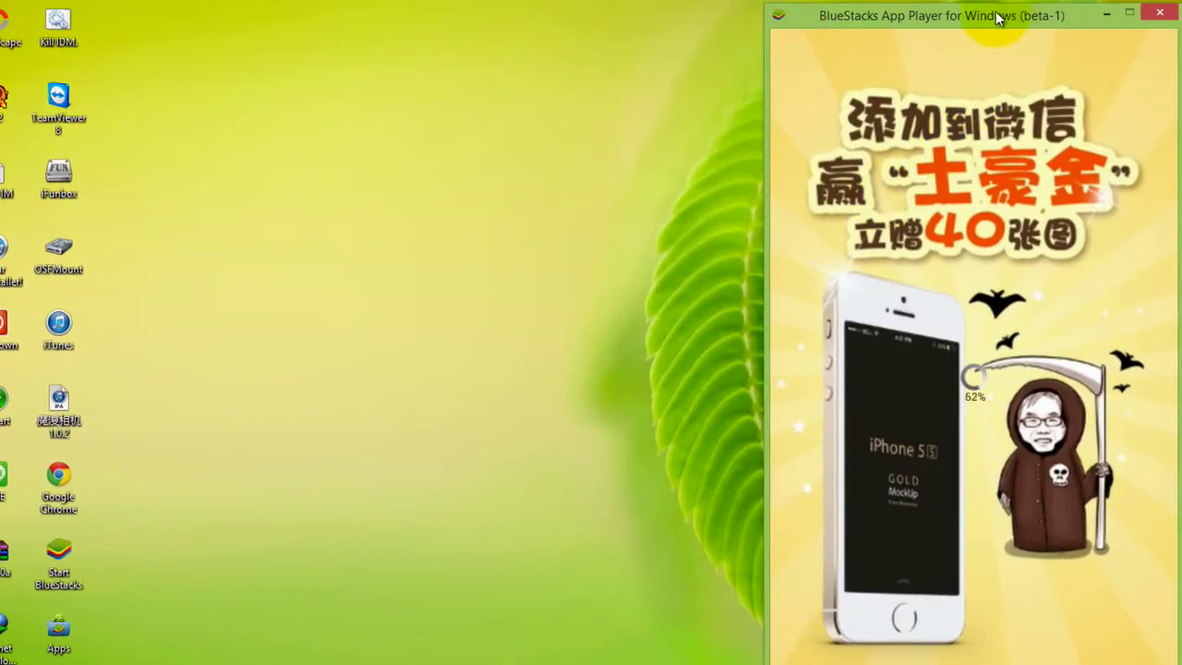
left_click_drag(997, 19, 563, 23)
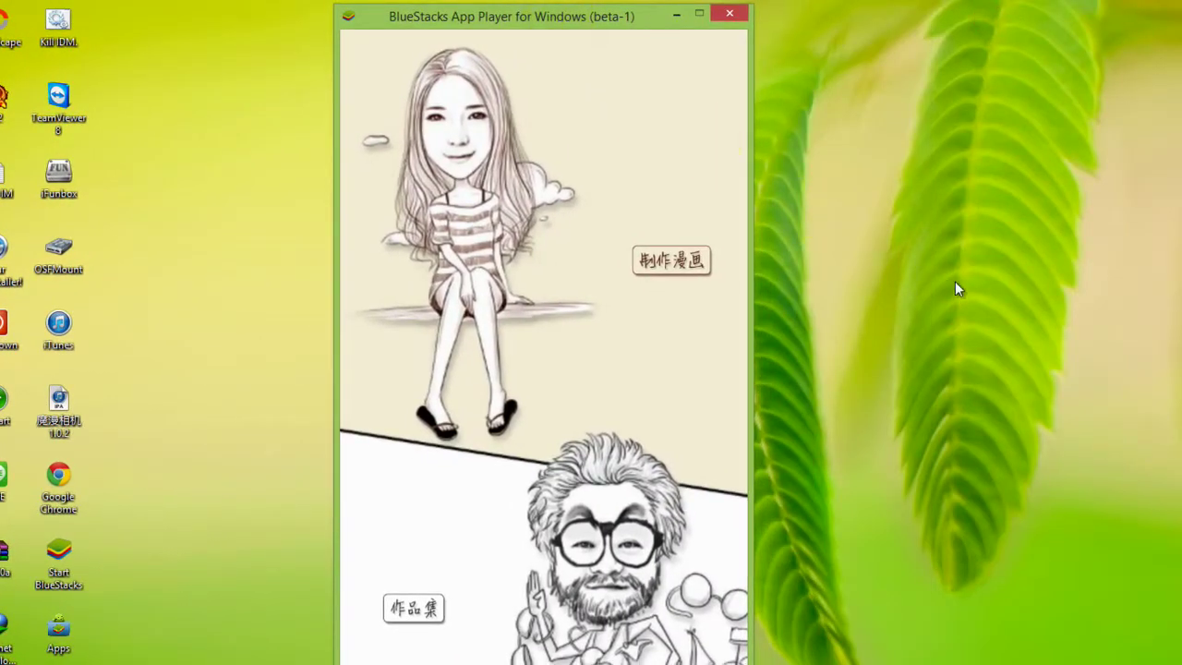
- Start making a comic (制作漫画) and choose Gallery as the source for an existing photo
left_click(527, 245)
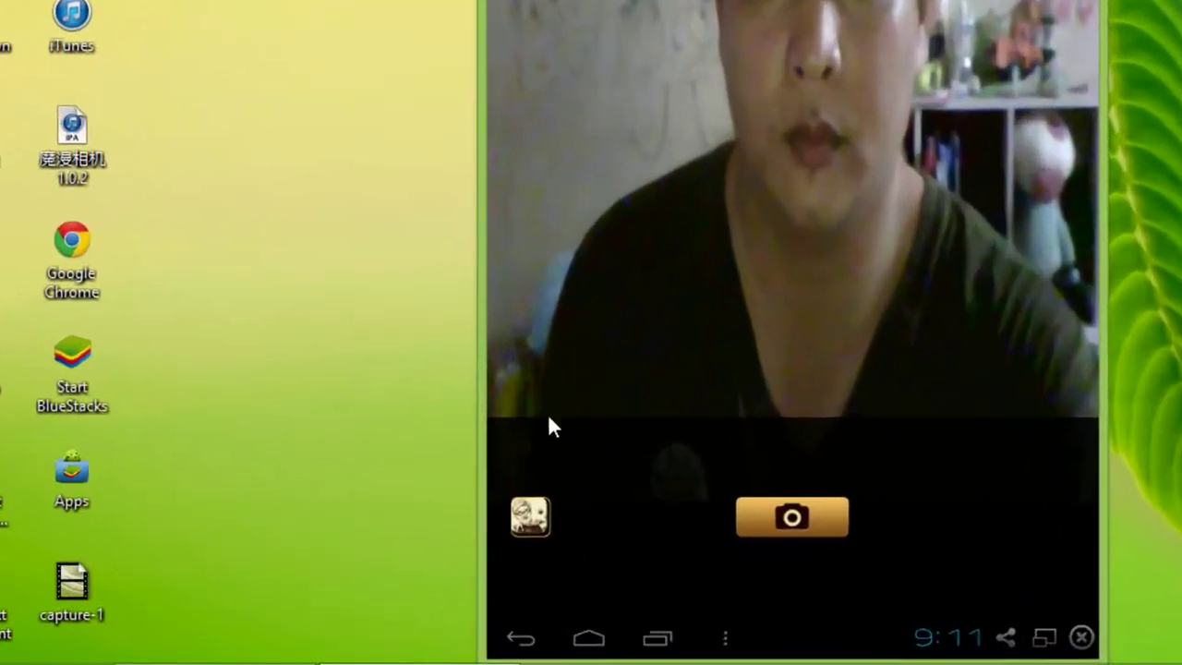
left_click(465, 579)
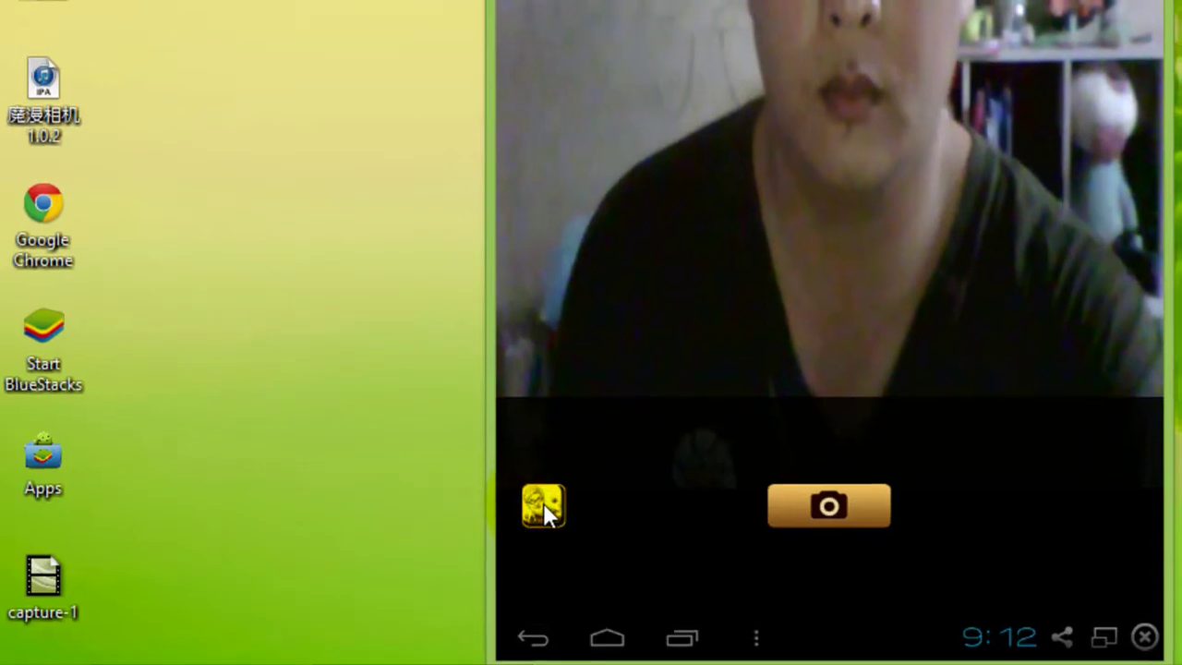
left_click(545, 503)
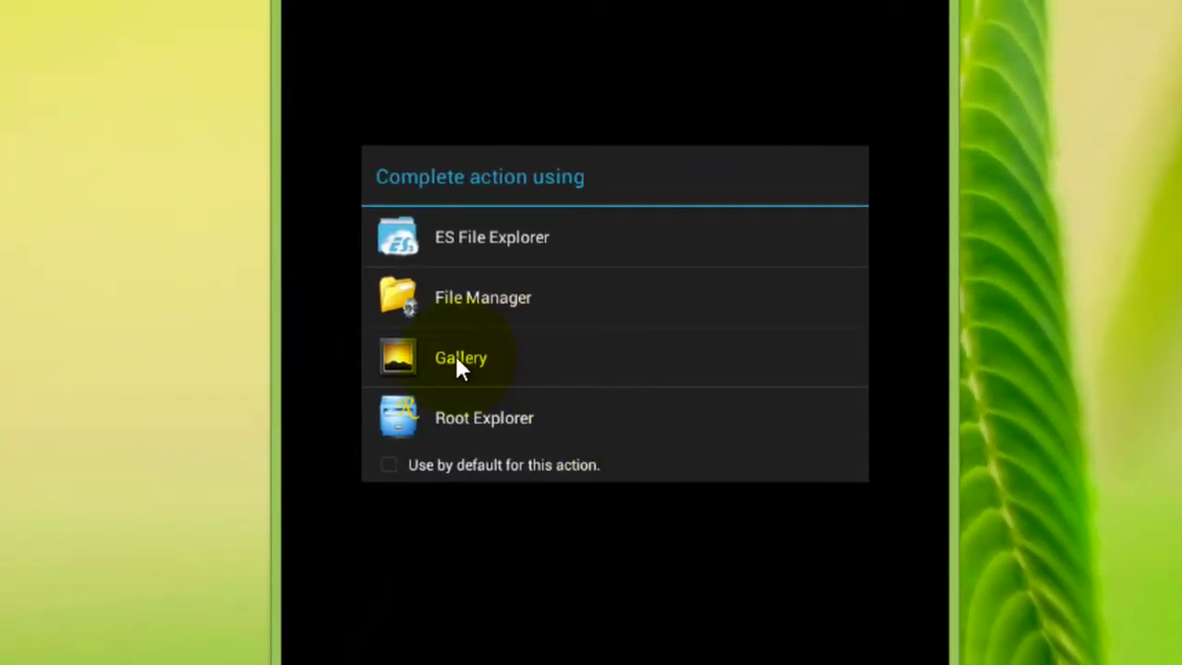
left_click(536, 358)
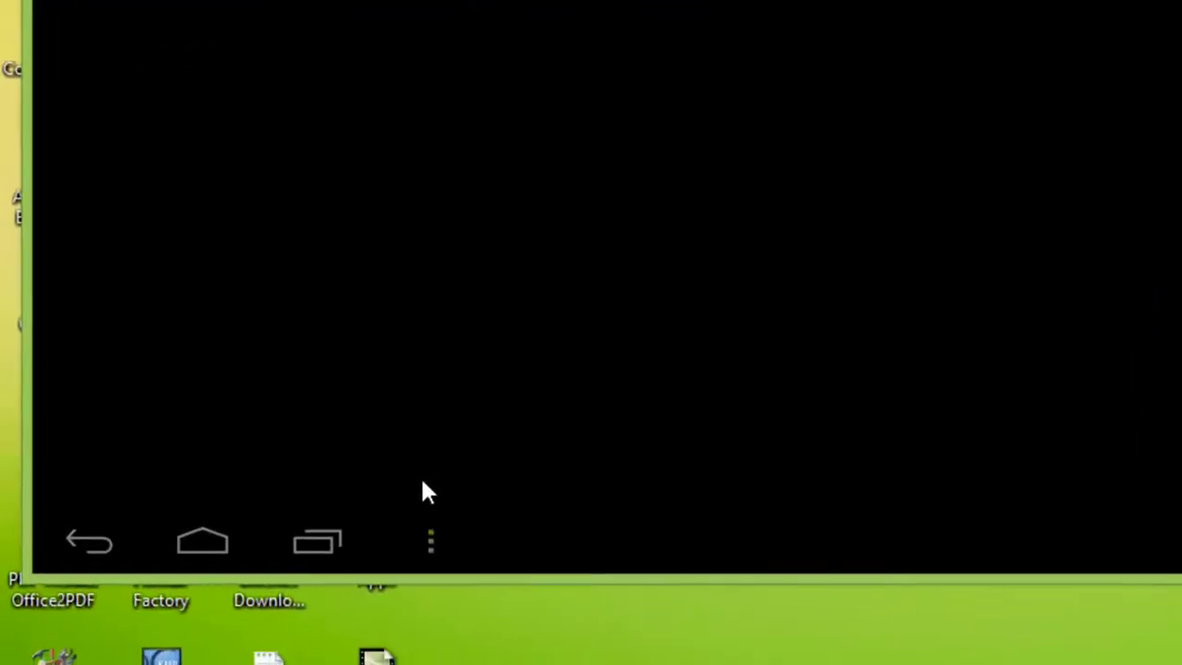
- Start Capture picture from the gallery options and take a webcam photo of the face
left_click(494, 507)
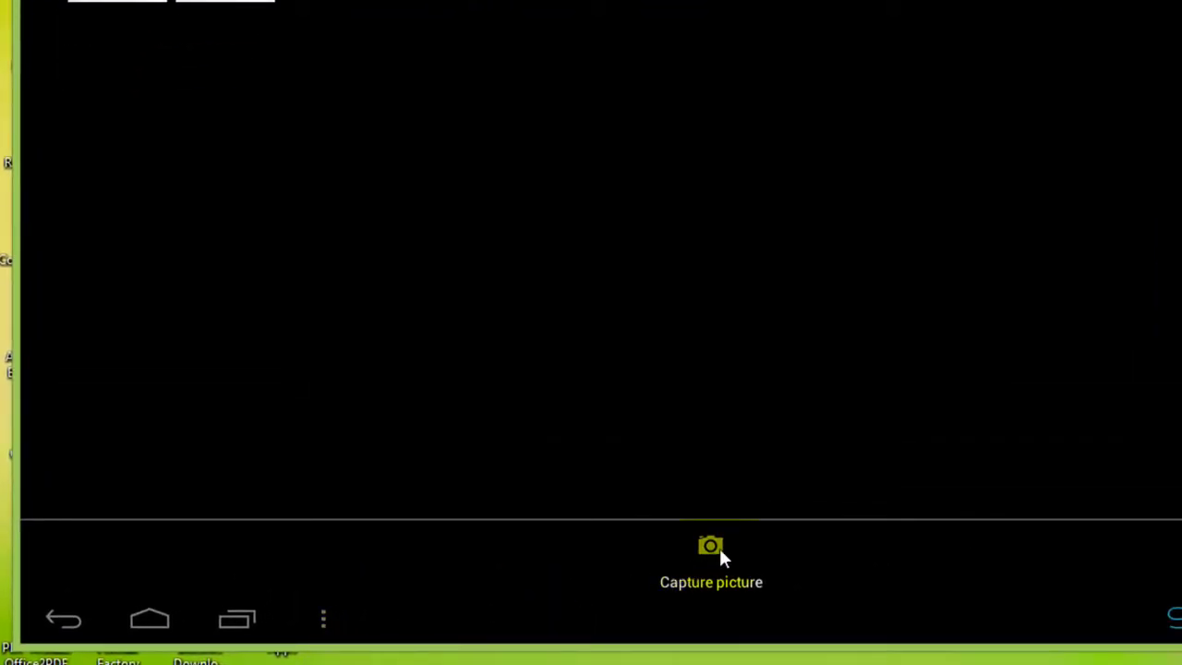
left_click(708, 548)
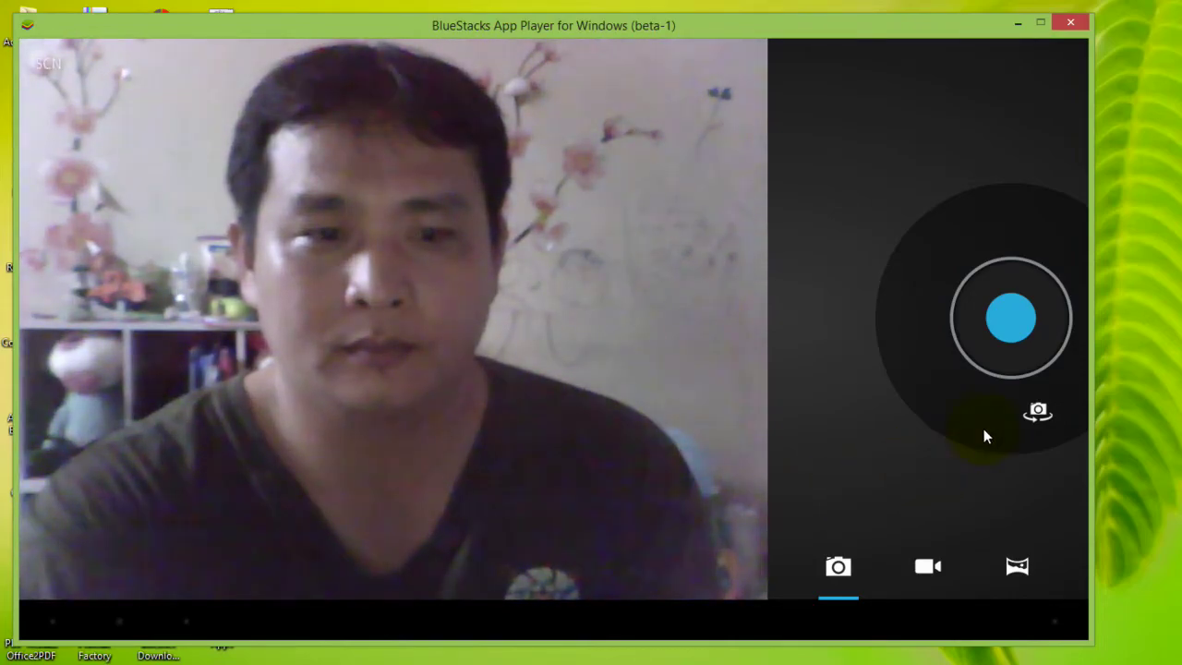
left_click(1015, 327)
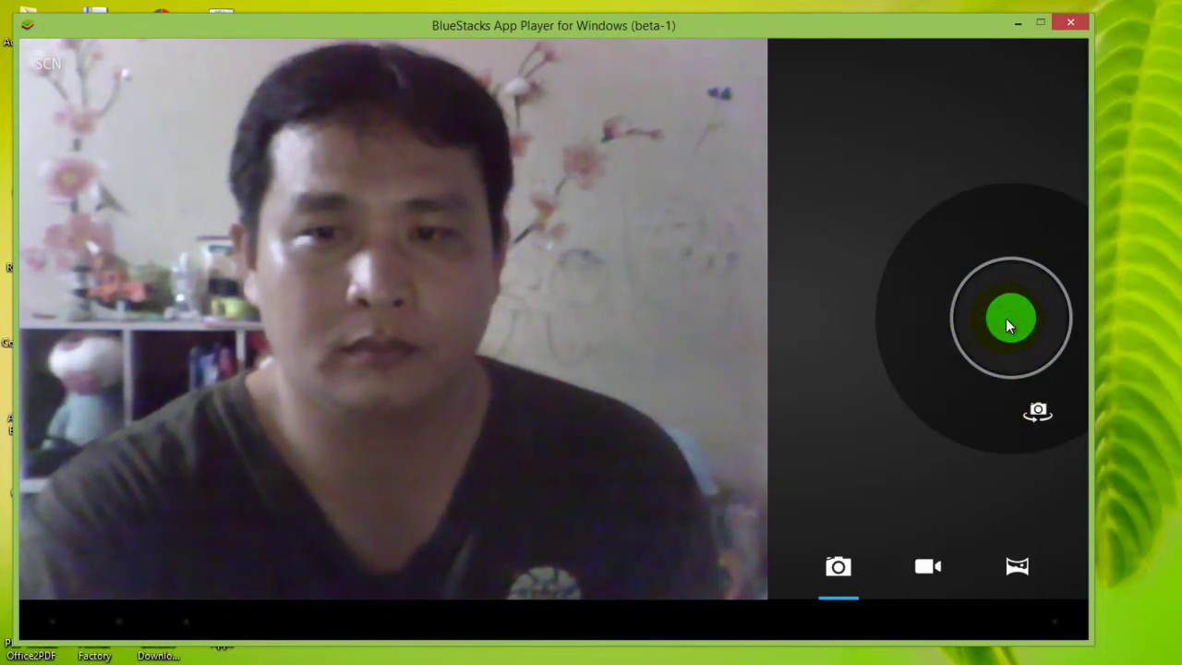
left_click(1005, 317)
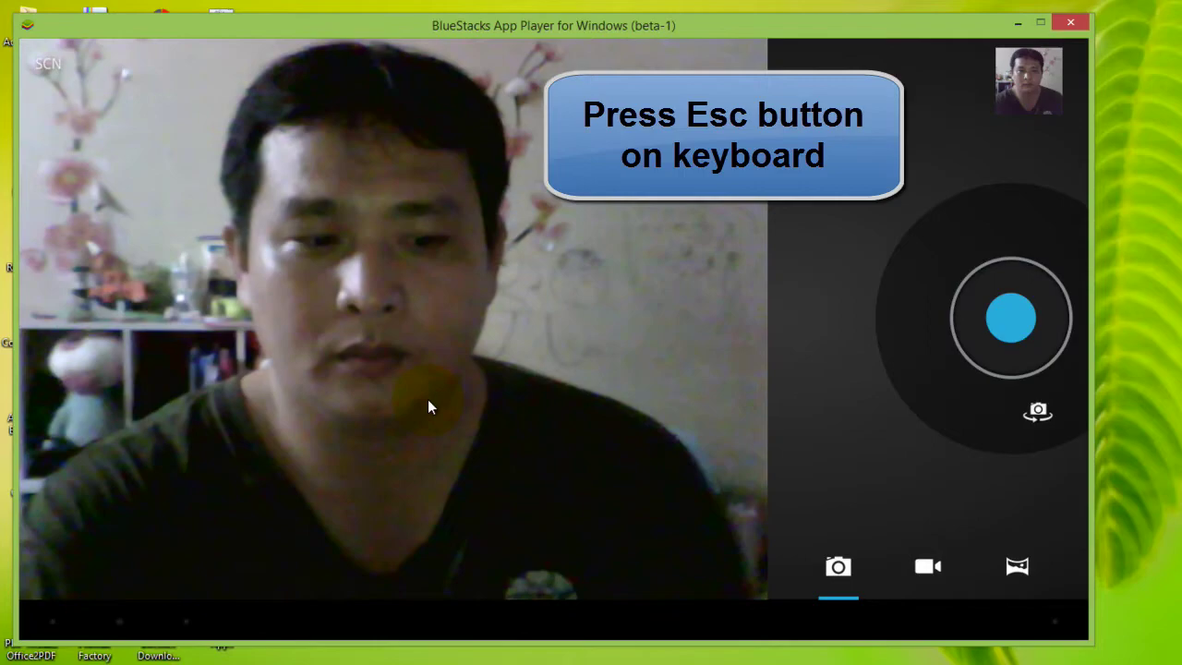
- Leave the camera, load the captured face photo into 魔漫相机, centre the window and set the gender to male (男)
key("Escape")
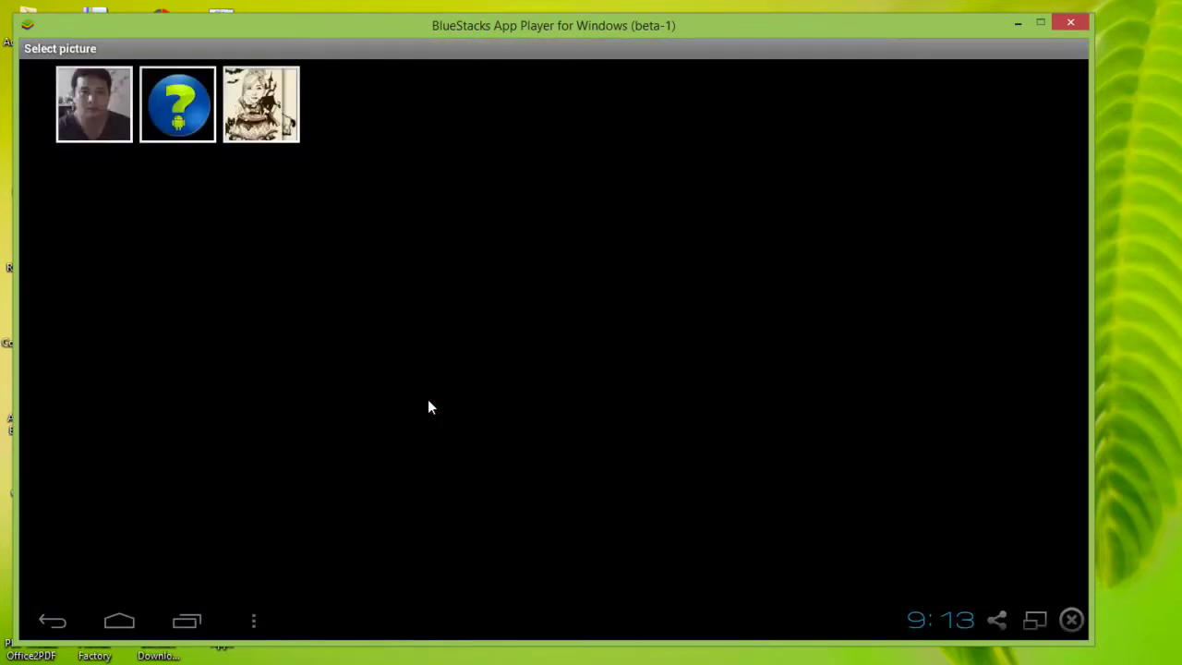
left_click(104, 114)
left_click(100, 103)
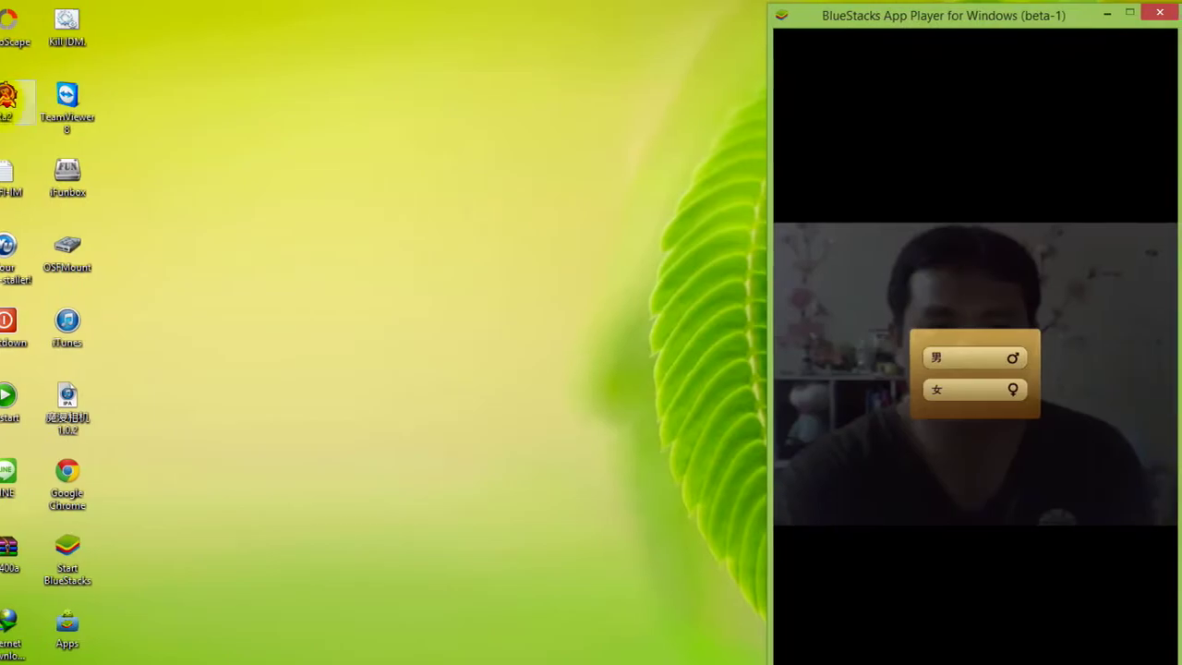
left_click_drag(1013, 15, 617, 19)
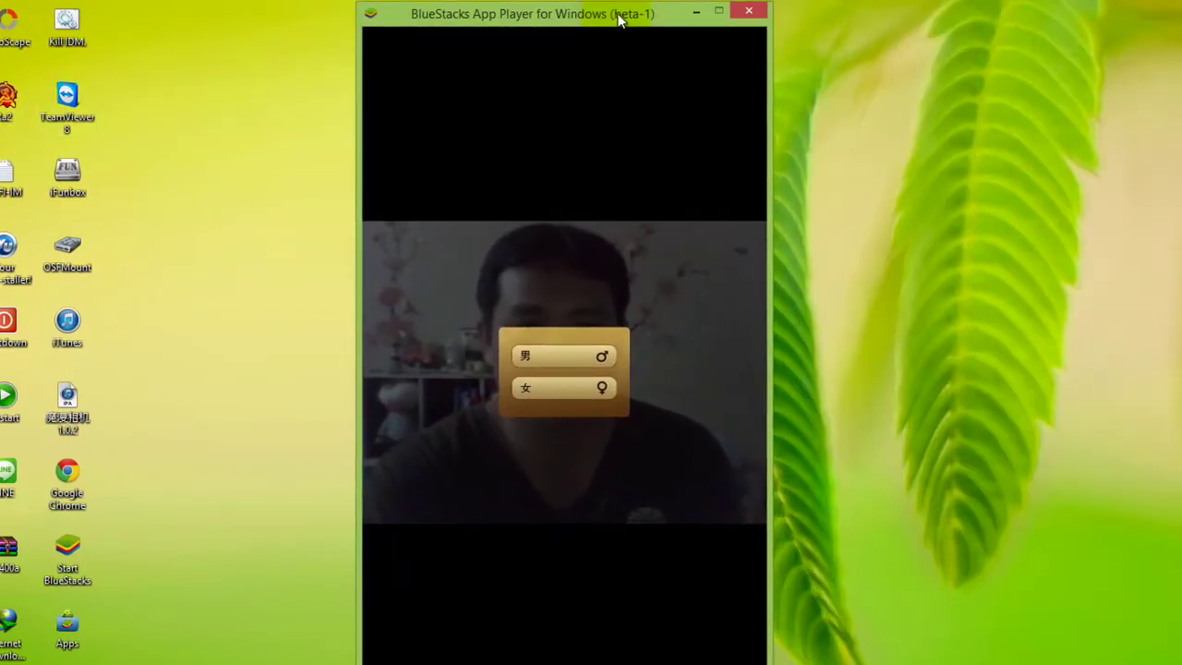
left_click(571, 357)
left_click(599, 355)
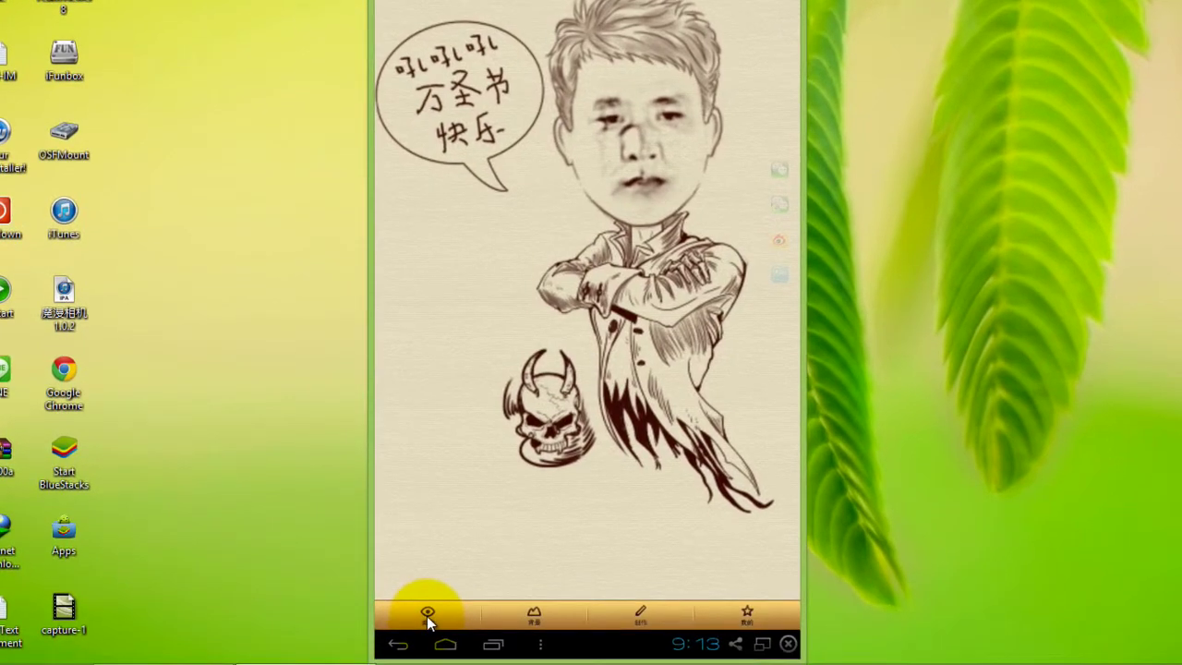
- Try the mummy scene from the 万圣节 background category, and settle on the sheriff-and-zombie scene
left_click(535, 616)
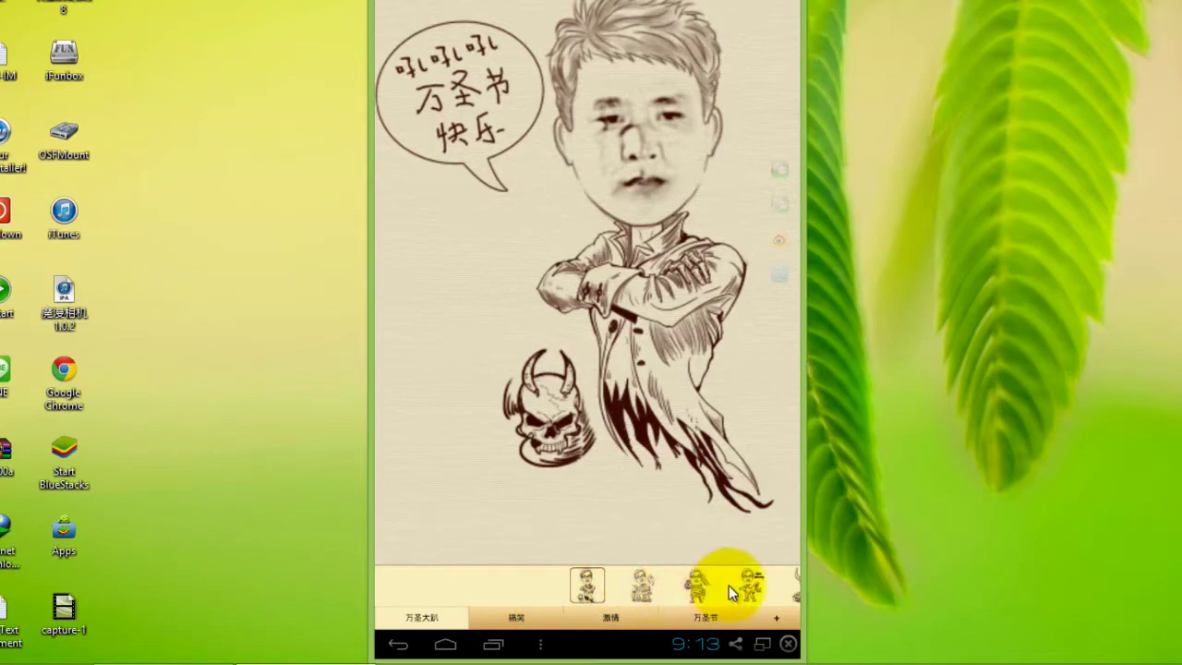
left_click(705, 617)
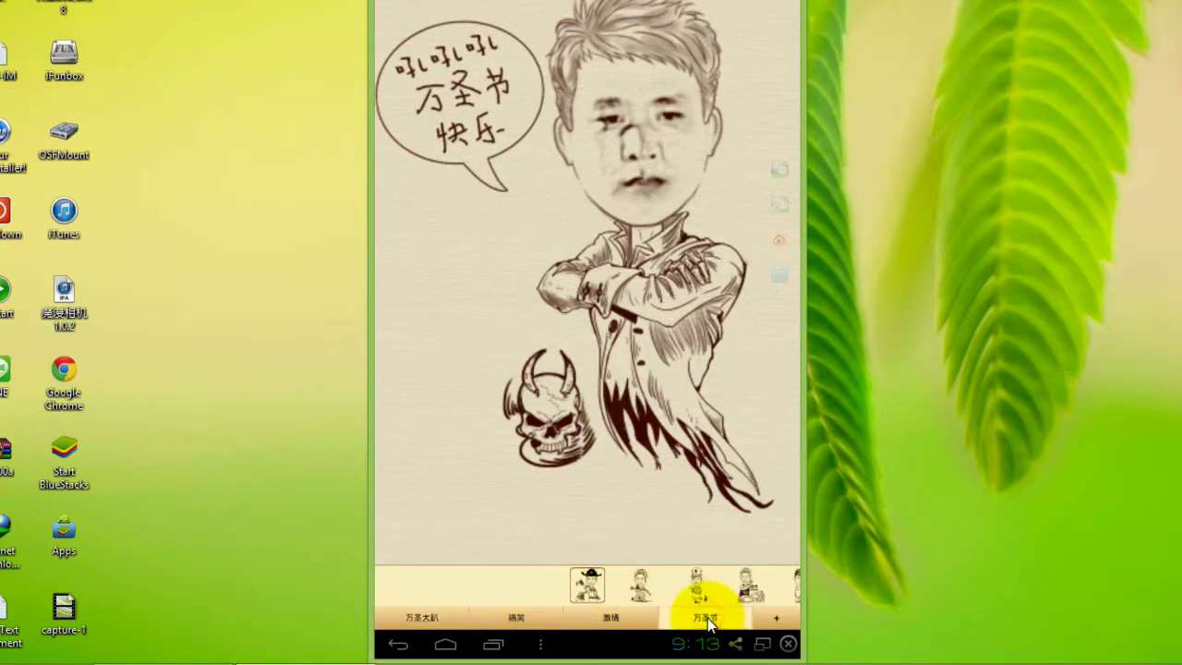
left_click(614, 591)
left_click(637, 586)
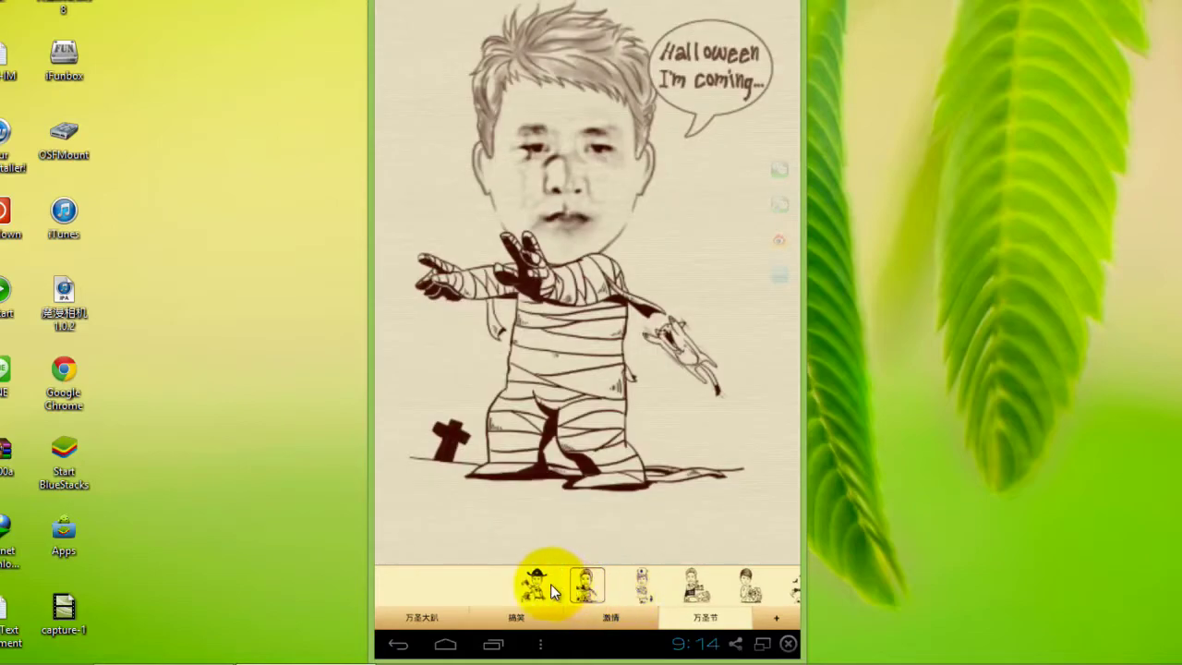
left_click(543, 585)
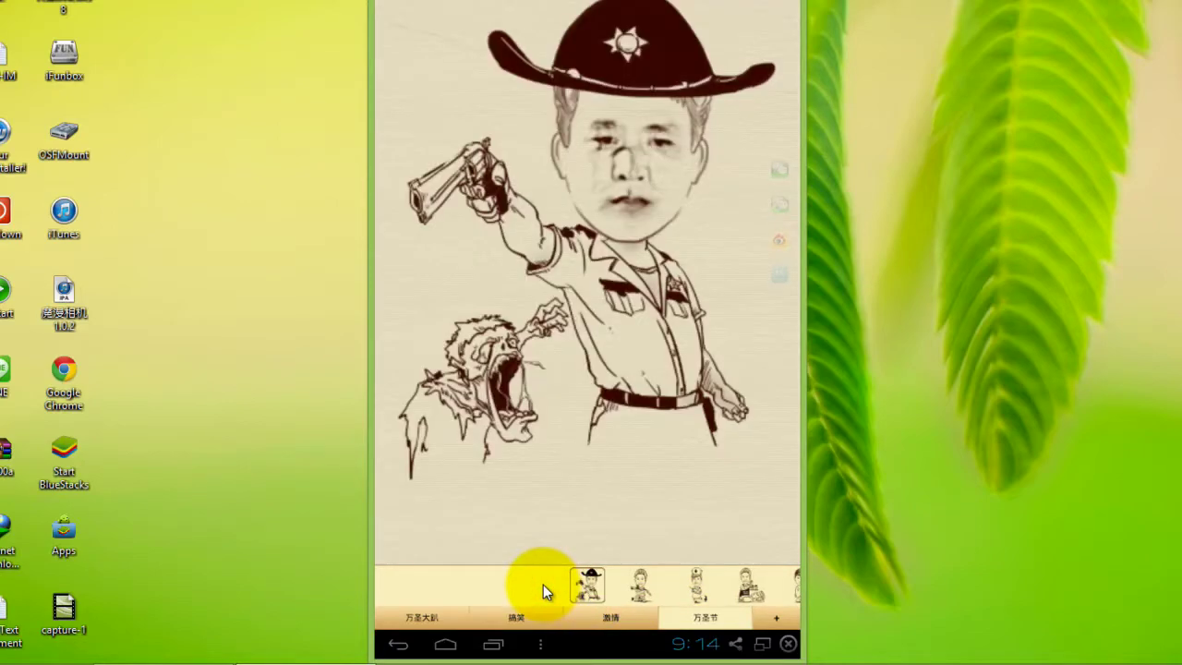
left_click(399, 649)
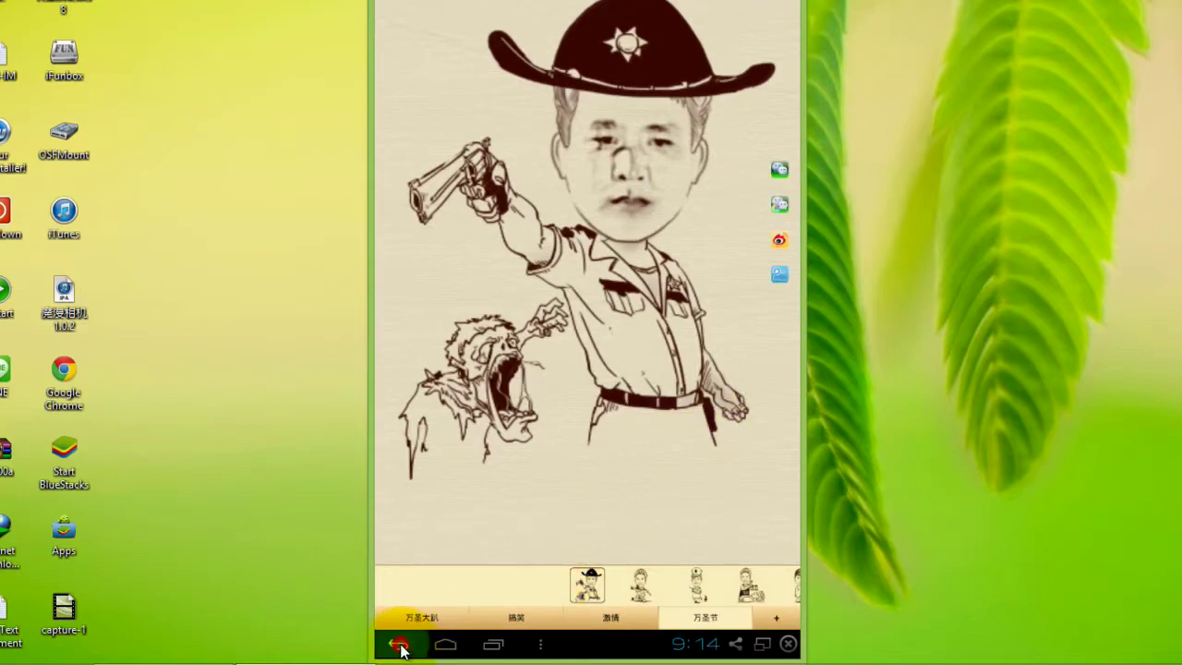
- Start the facial feature editing (美妆) and choose another face shape (脸型) for the caricature
left_click(425, 621)
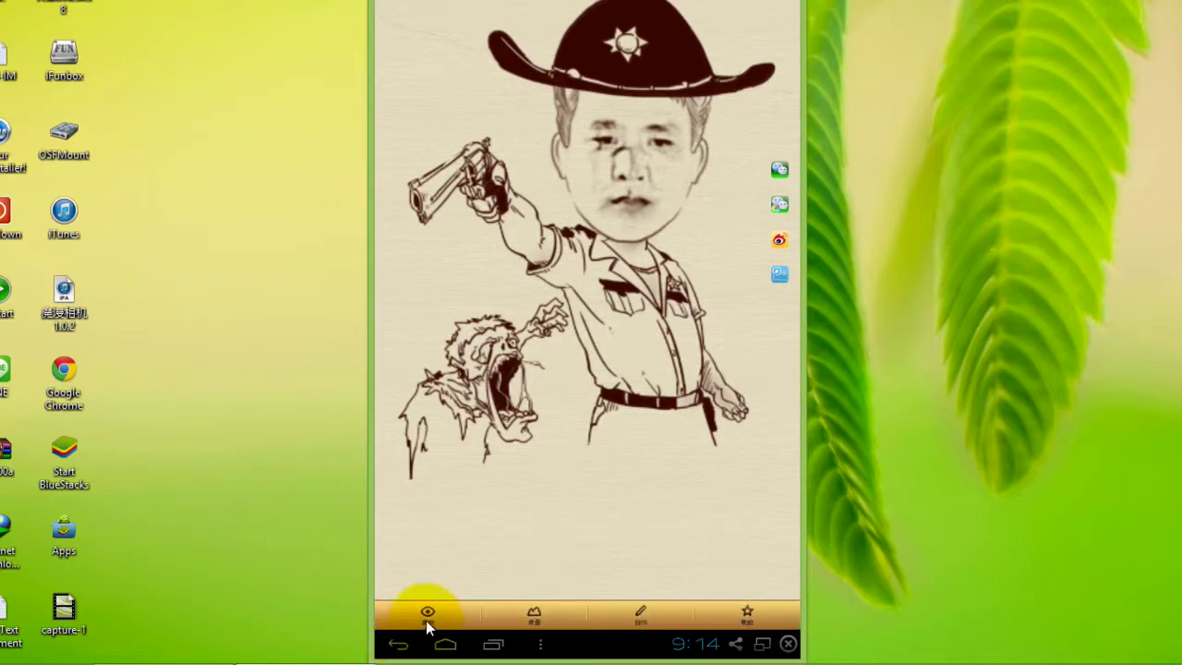
left_click(421, 610)
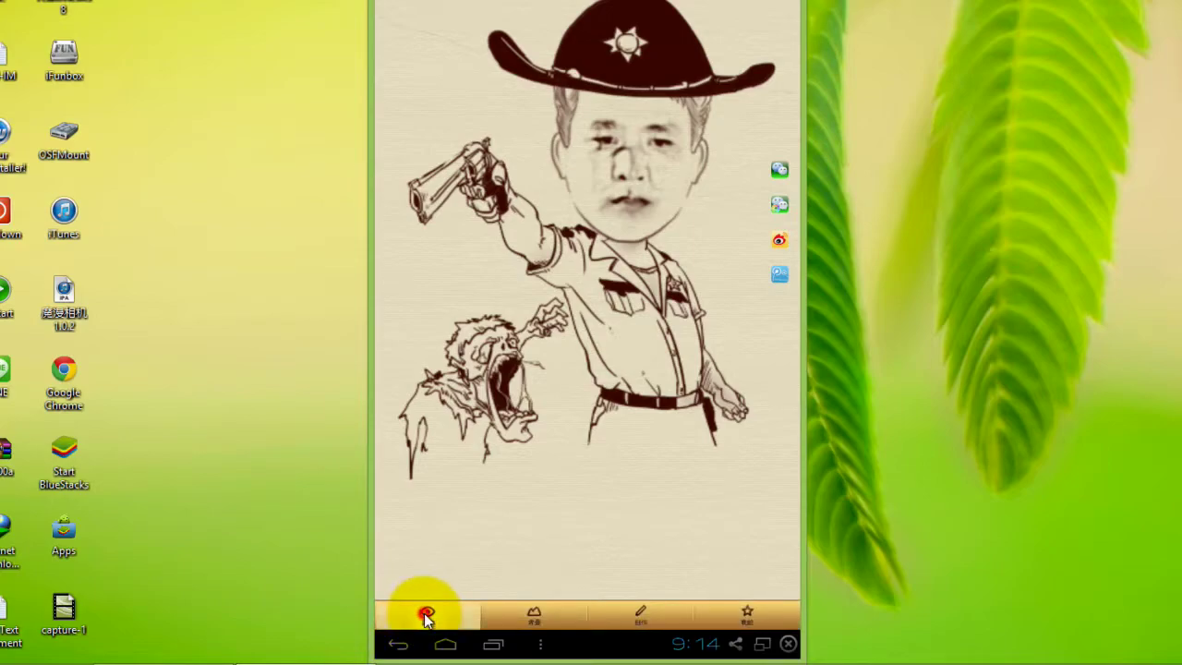
left_click(637, 586)
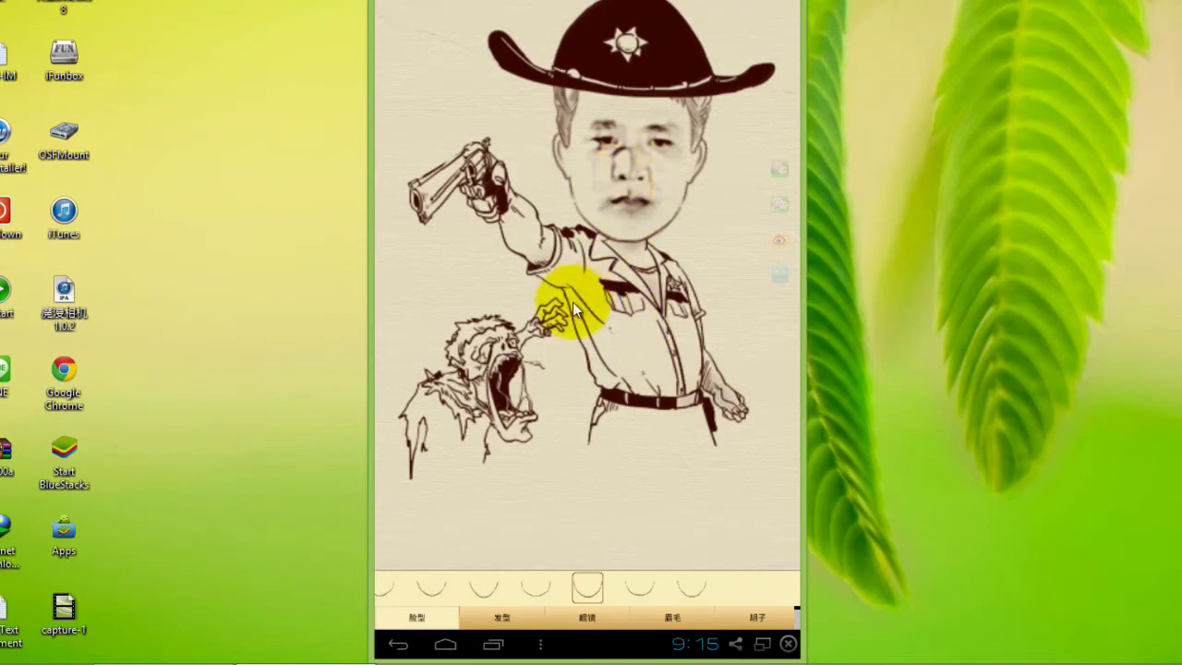
- Try several hairstyles (发型) on the caricature, keep a short one and dismiss the One time setup prompt
left_click(502, 615)
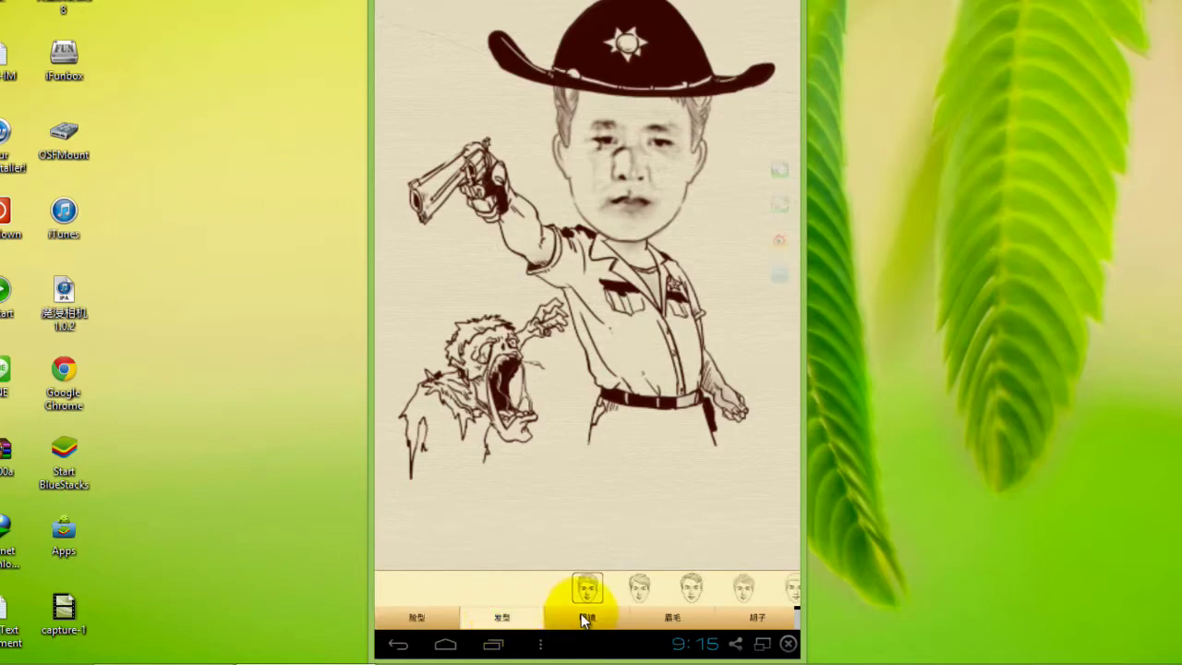
left_click(638, 589)
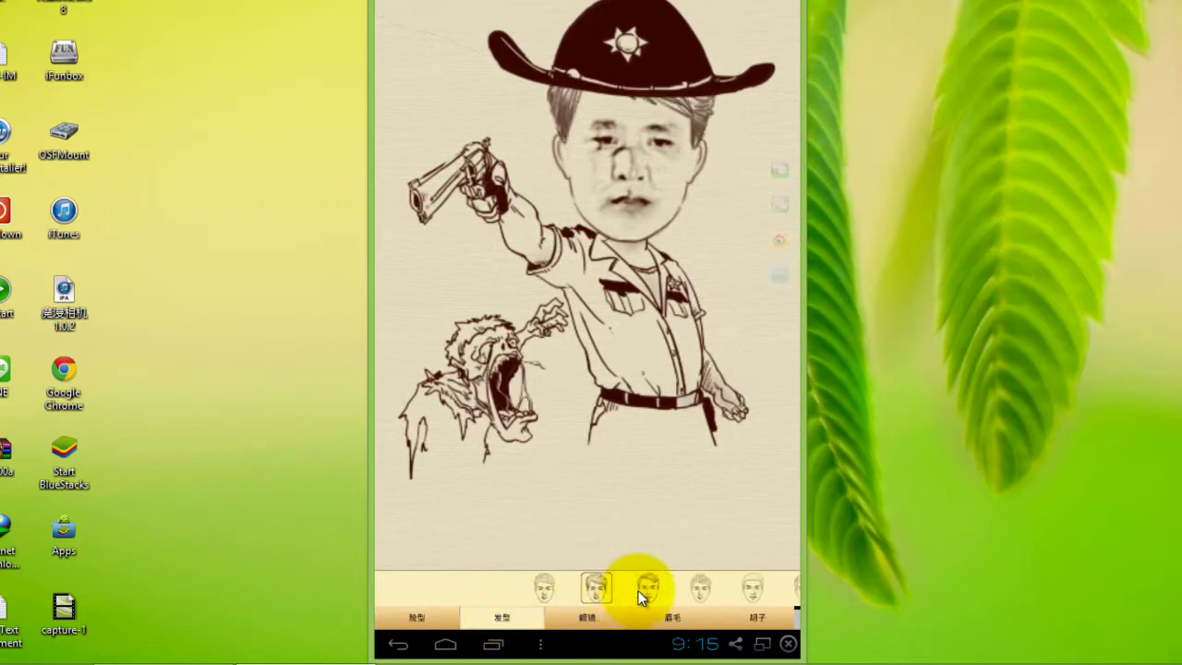
left_click(638, 586)
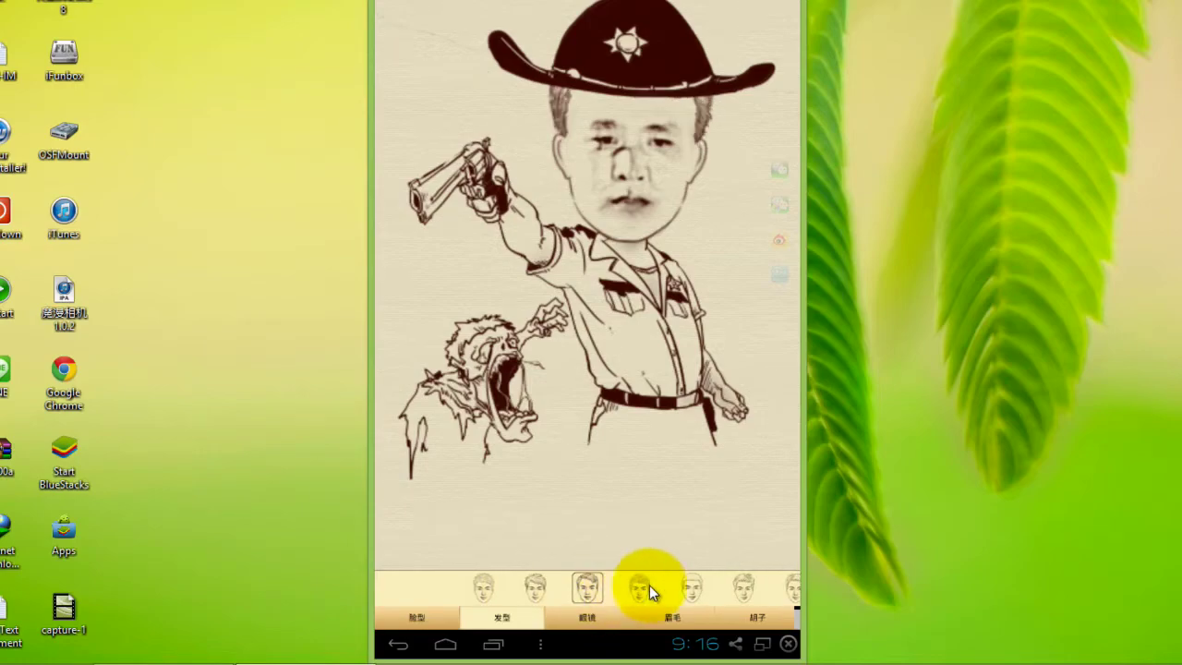
left_click(650, 587)
key("Escape")
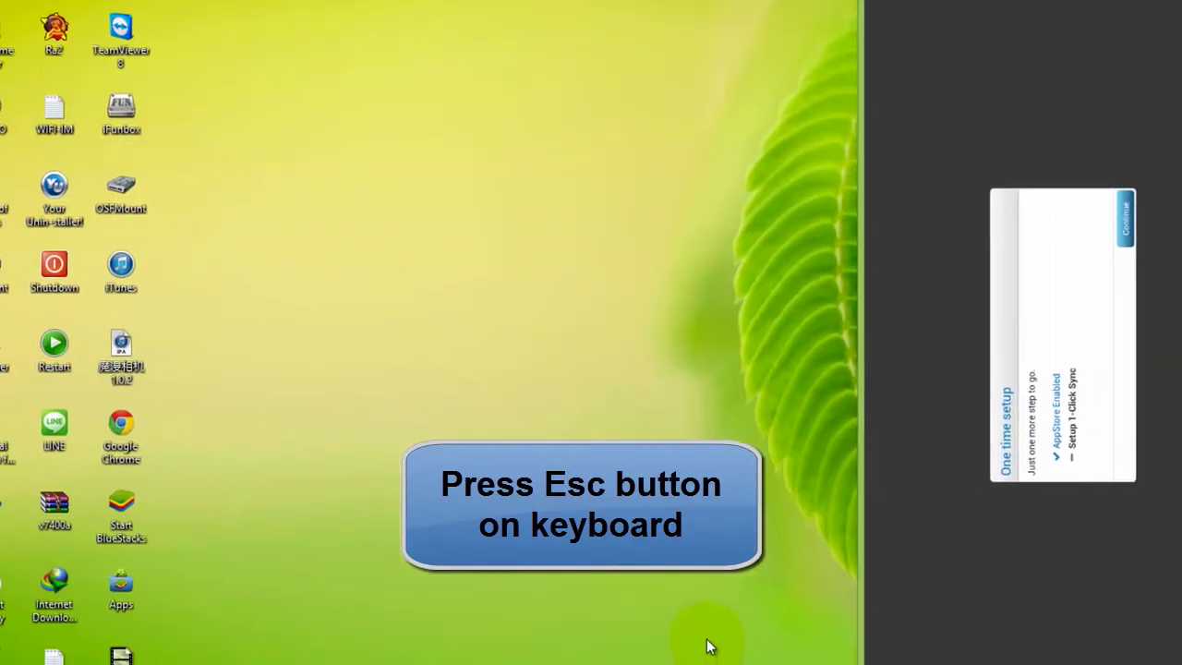
key("Escape")
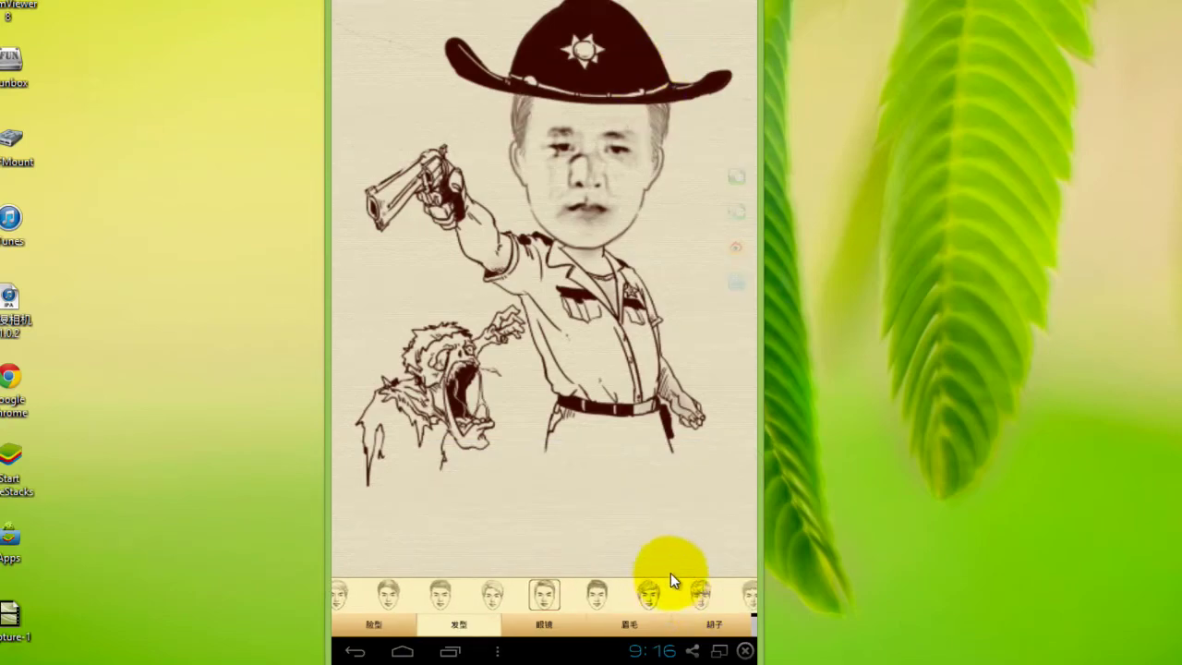
- Give the caricature the second style of glasses (眼镜), with half-rim frames, and leave the feature editing
left_click(542, 624)
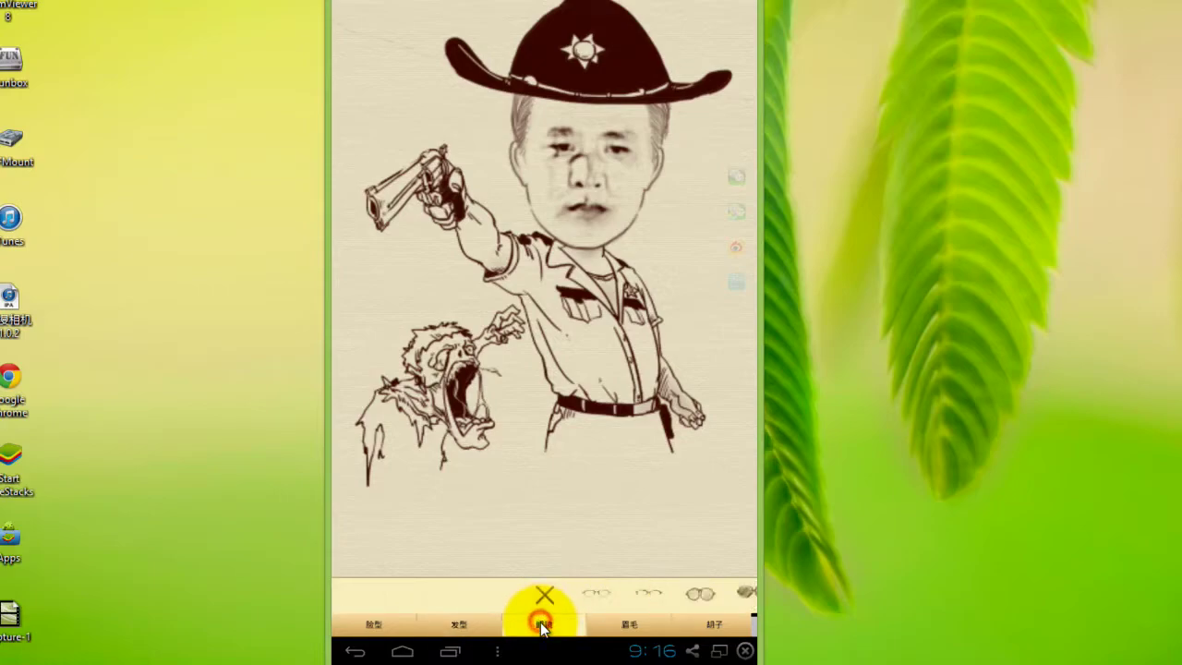
left_click(593, 596)
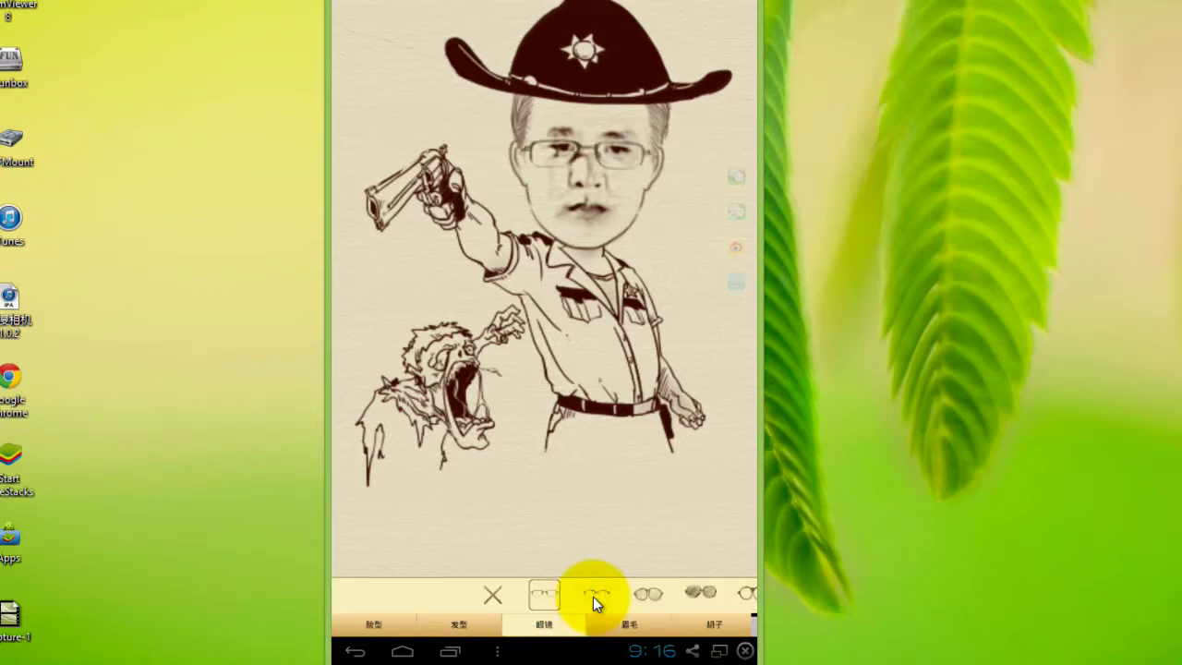
left_click(600, 593)
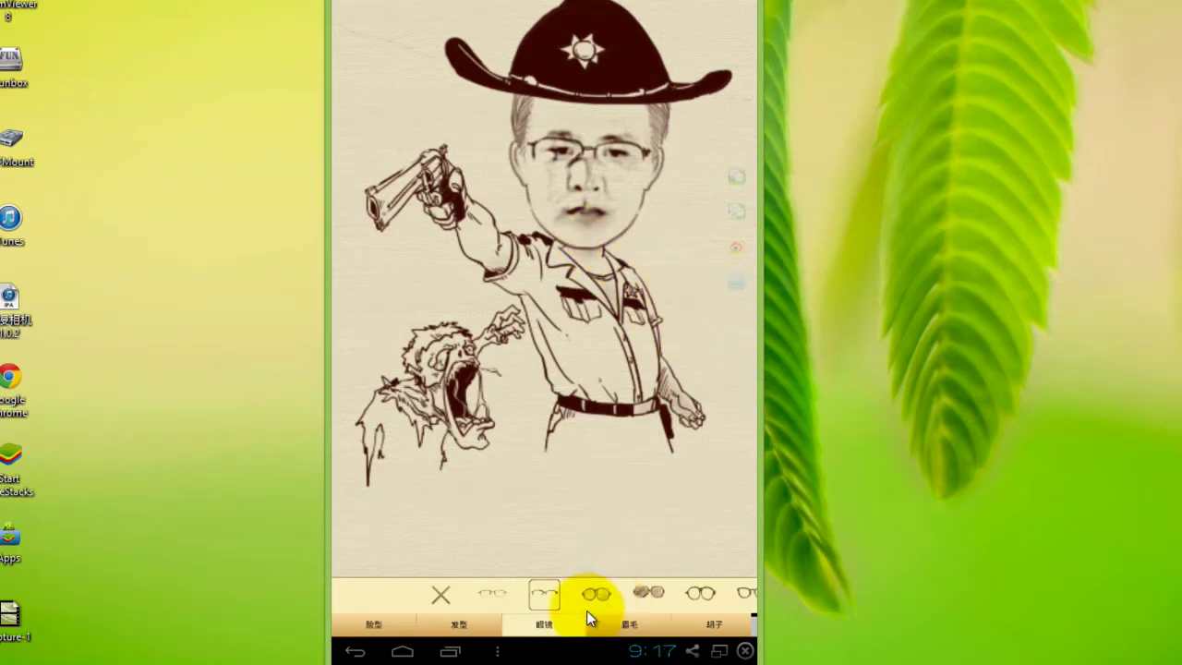
left_click(355, 653)
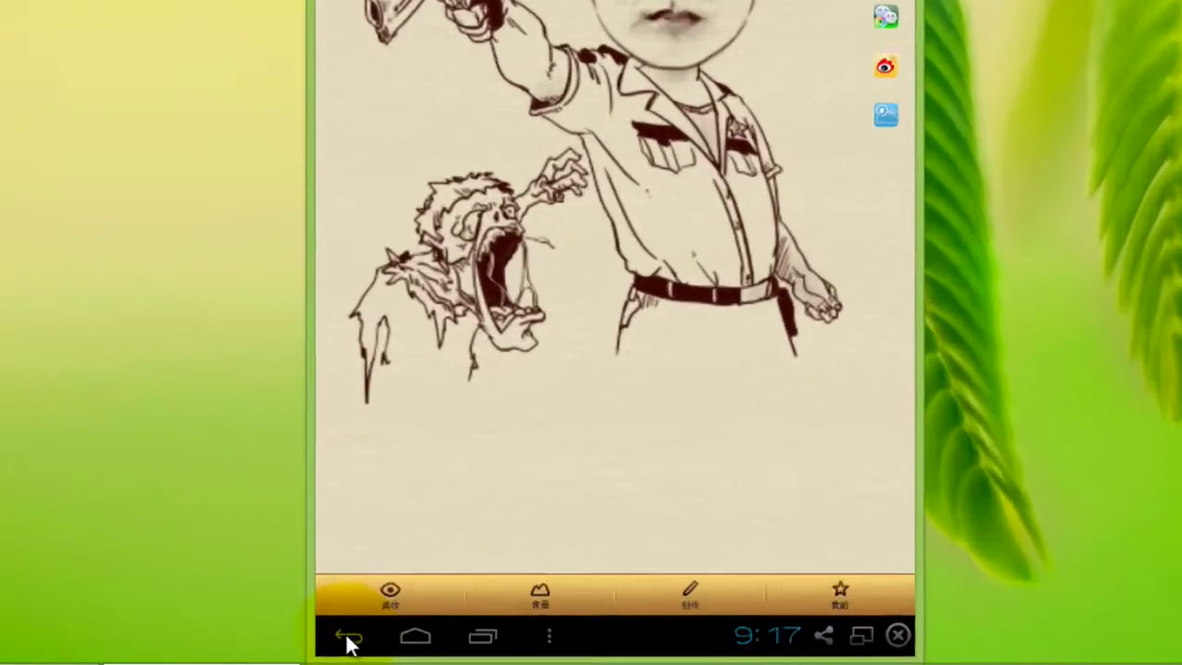
- Exit 魔漫相机 and open the MomanCamera/album folder in File Manager
left_click(349, 639)
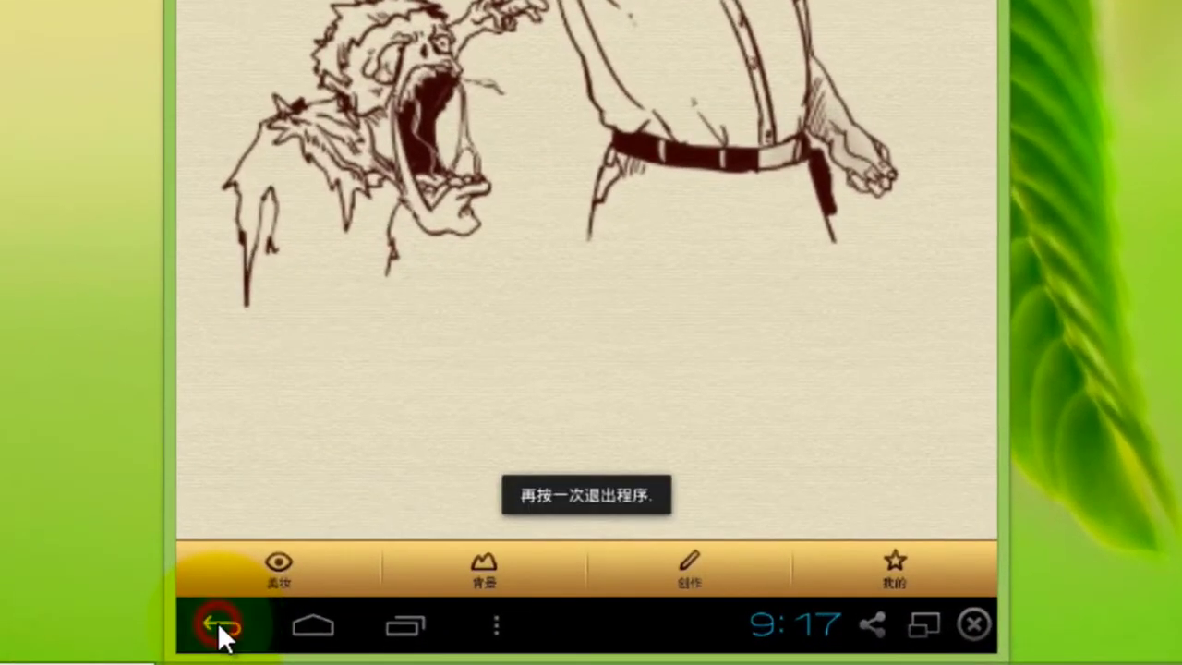
left_click(349, 639)
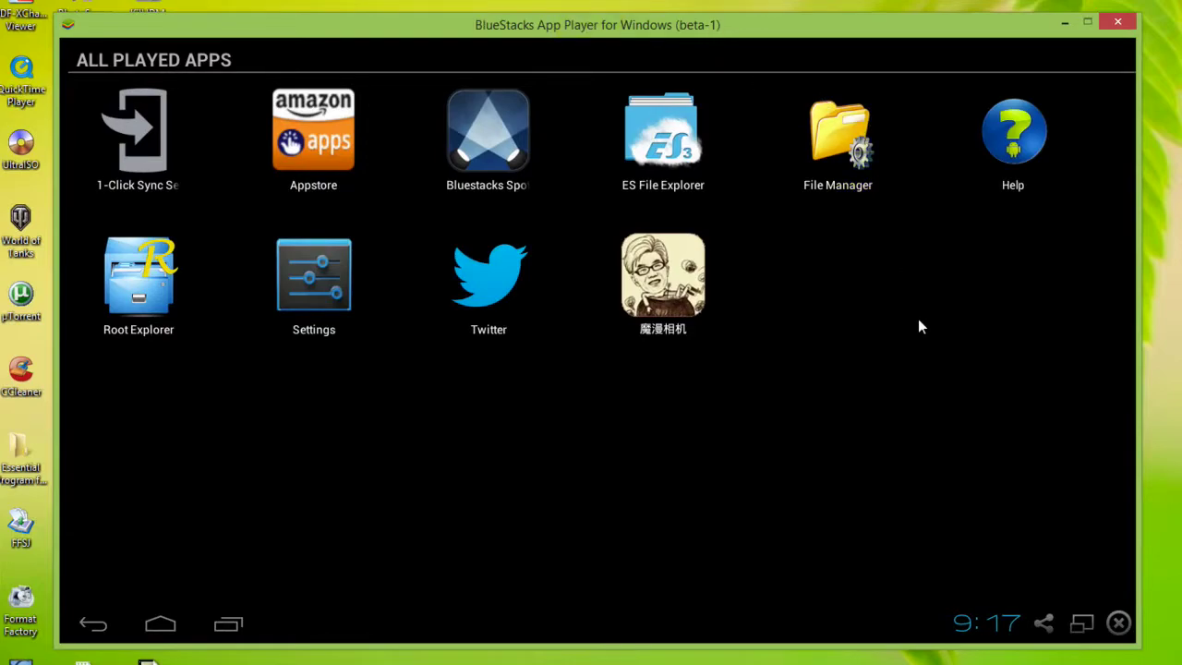
left_click(843, 135)
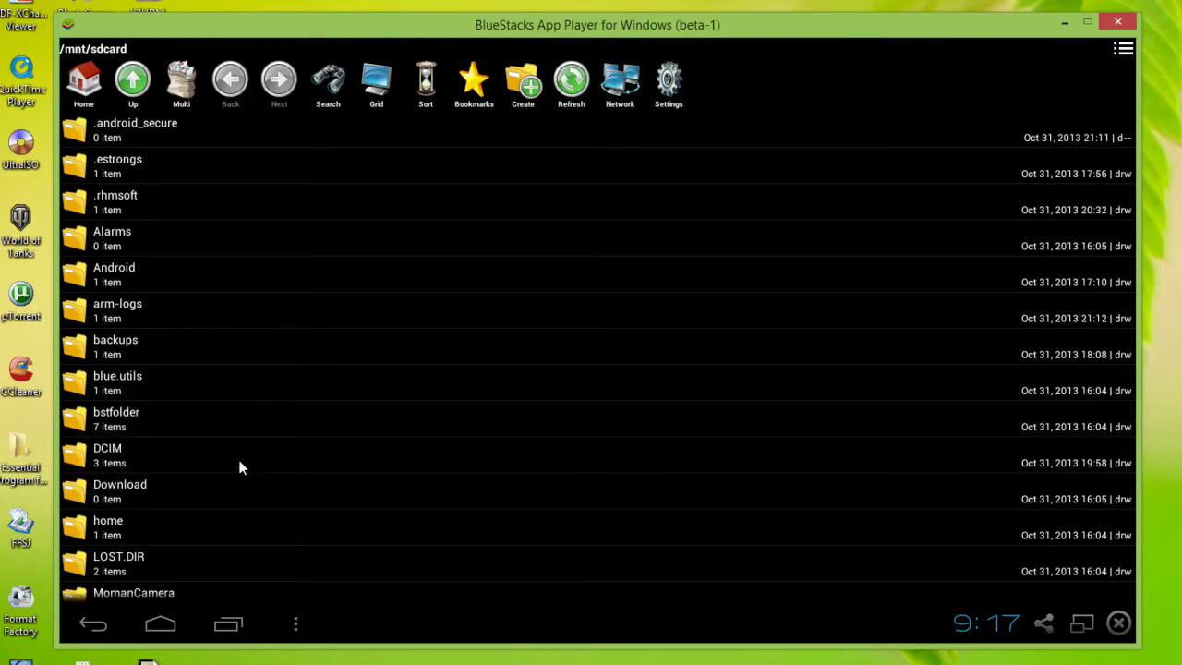
scroll(329, 442, "down", 5)
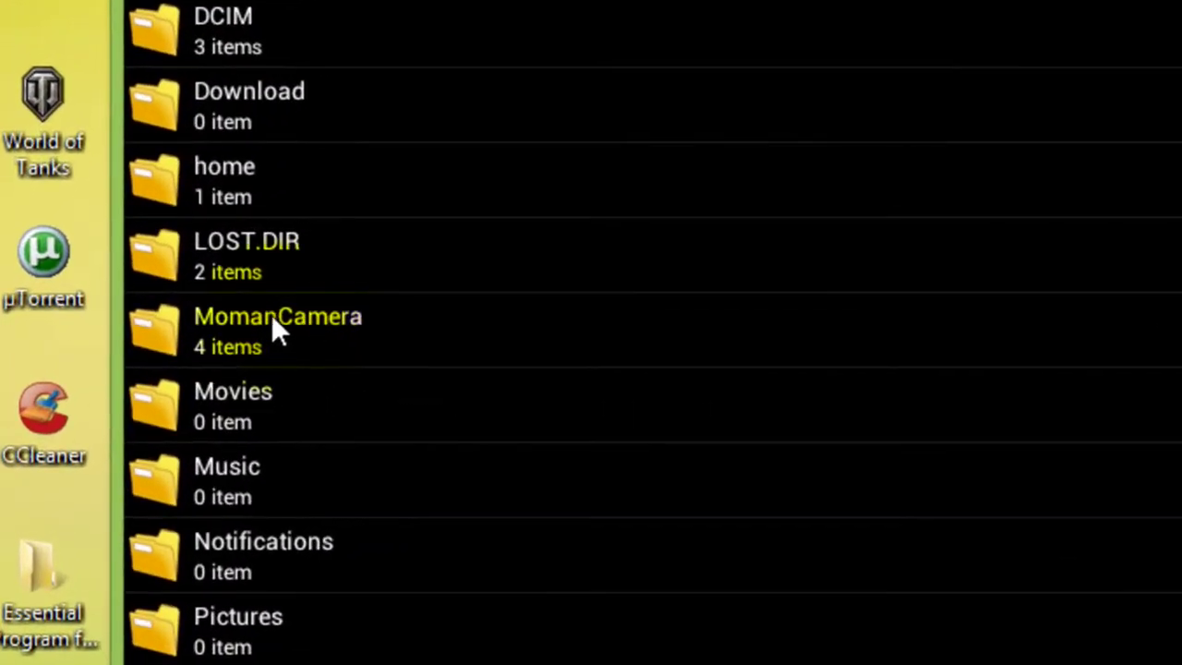
left_click(287, 322)
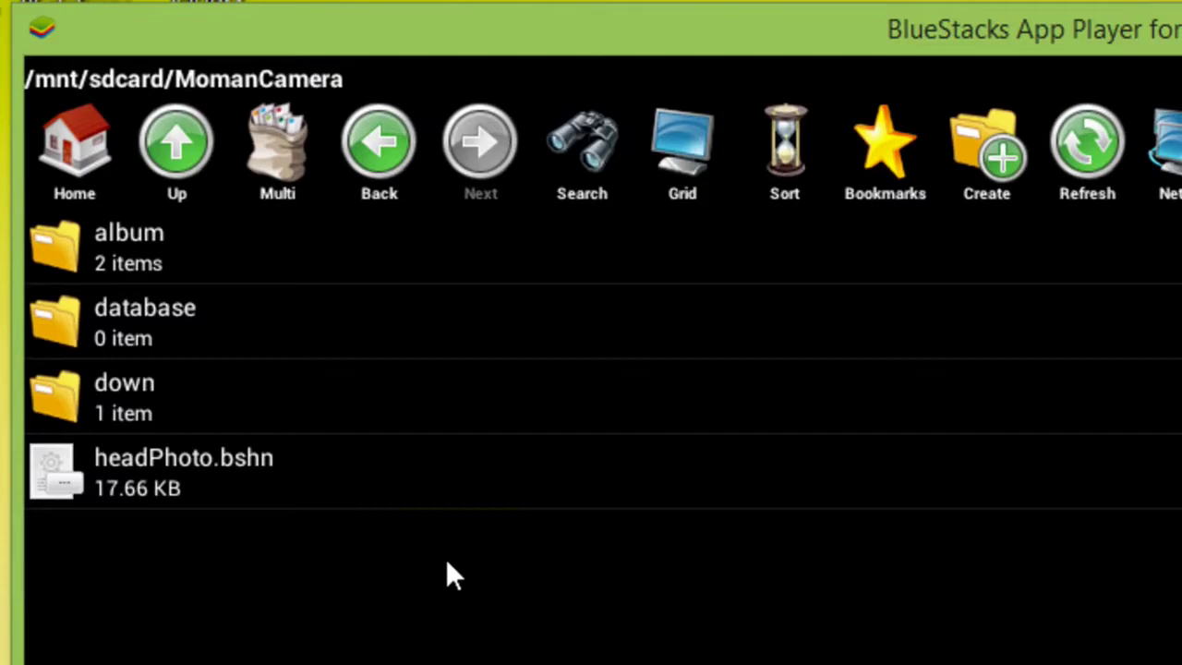
left_click(137, 242)
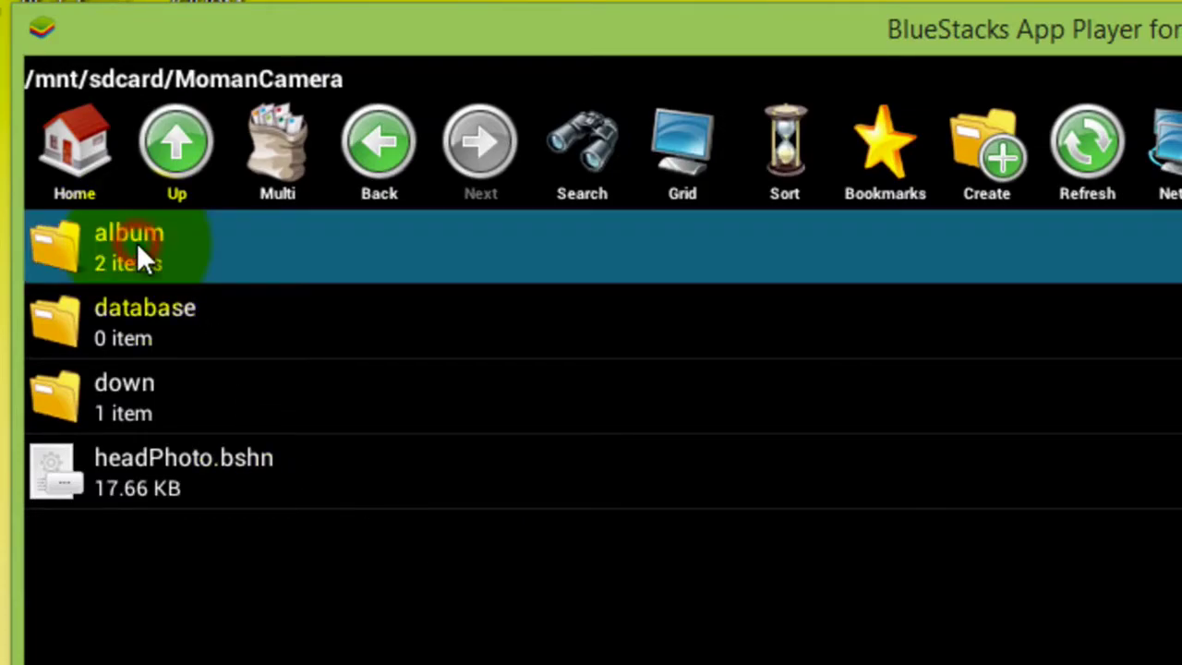
- Select both MomanCamera .bshn files in the album folder and copy them
left_click(276, 151)
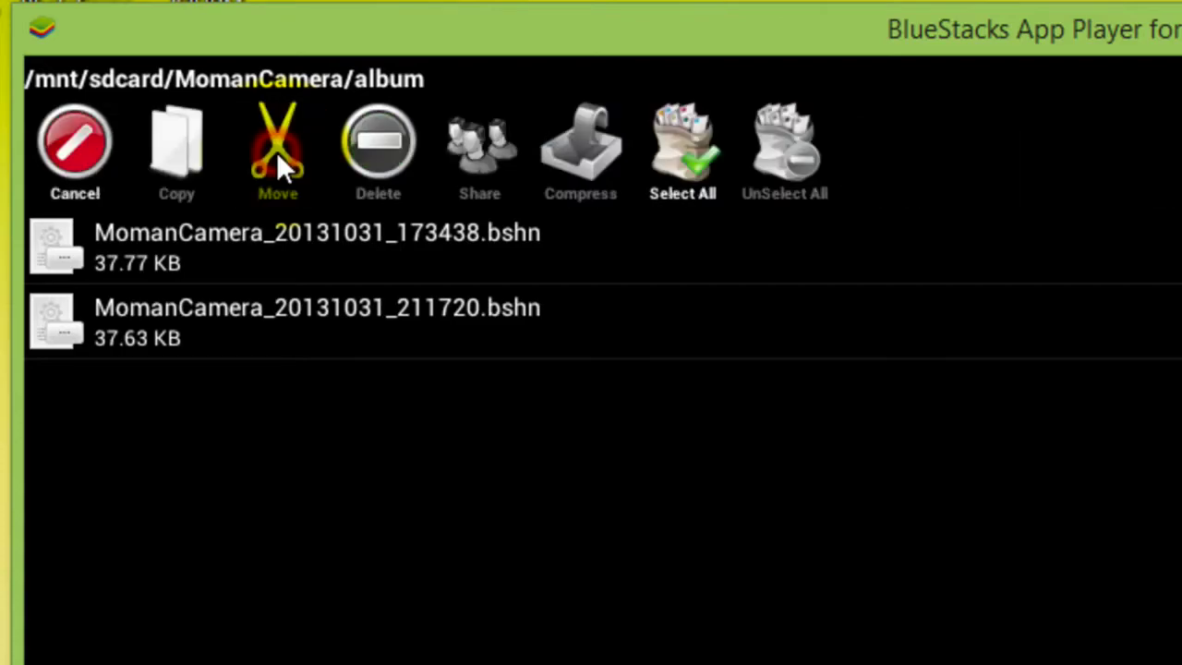
left_click(237, 313)
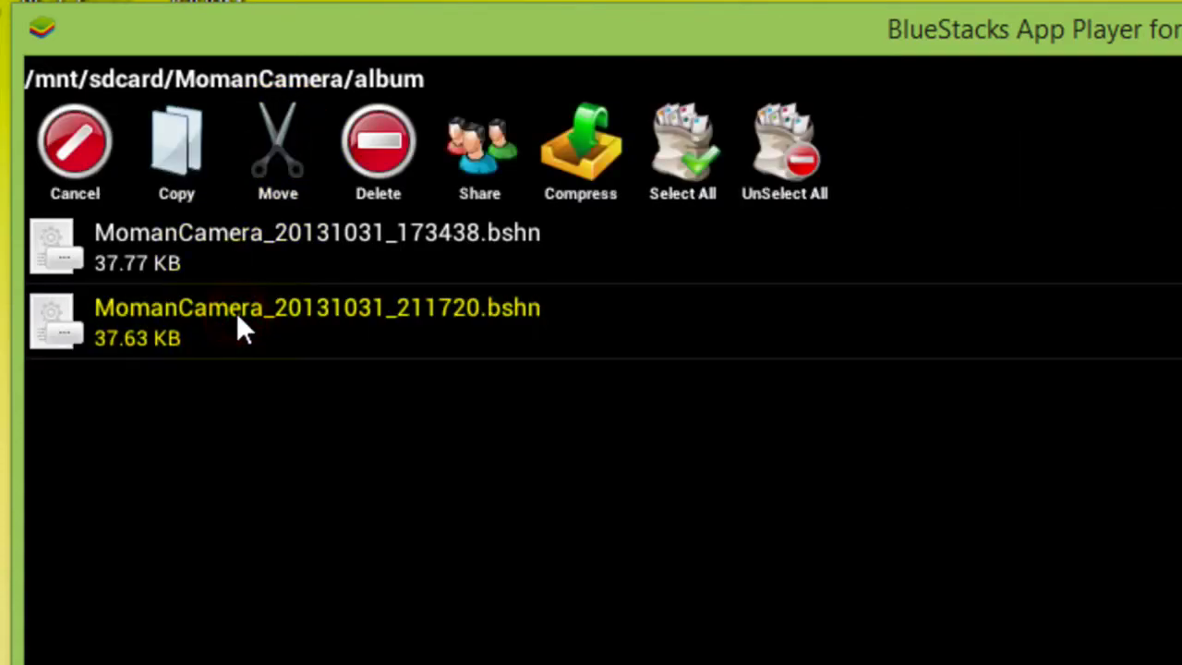
left_click(239, 259)
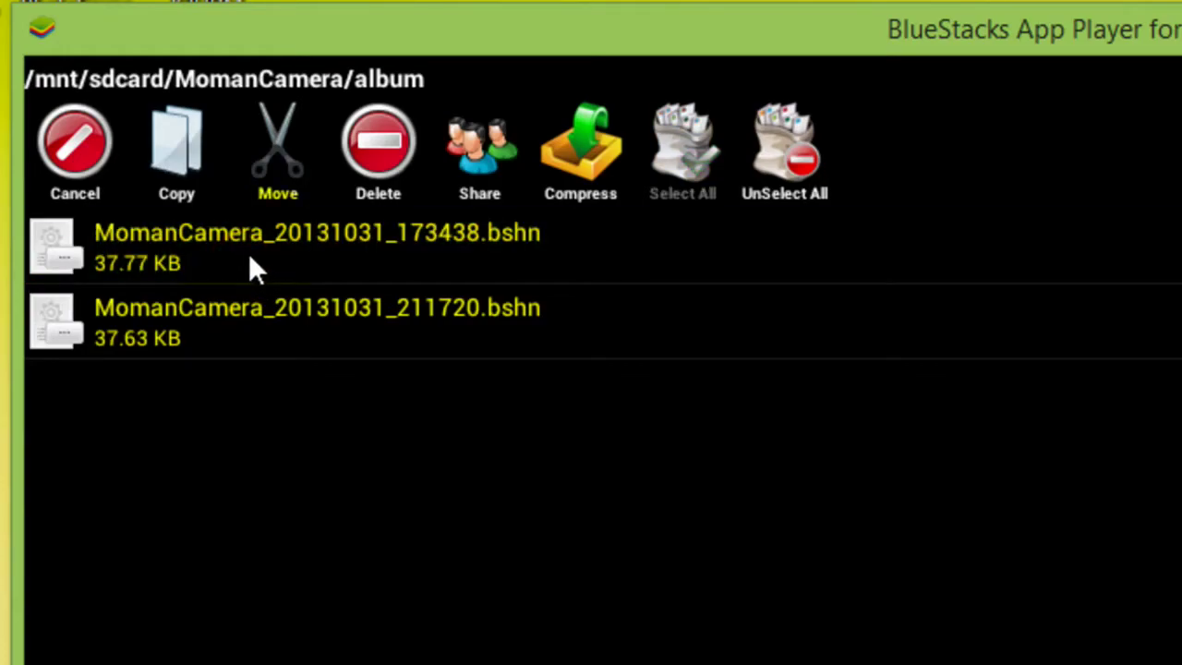
left_click(184, 148)
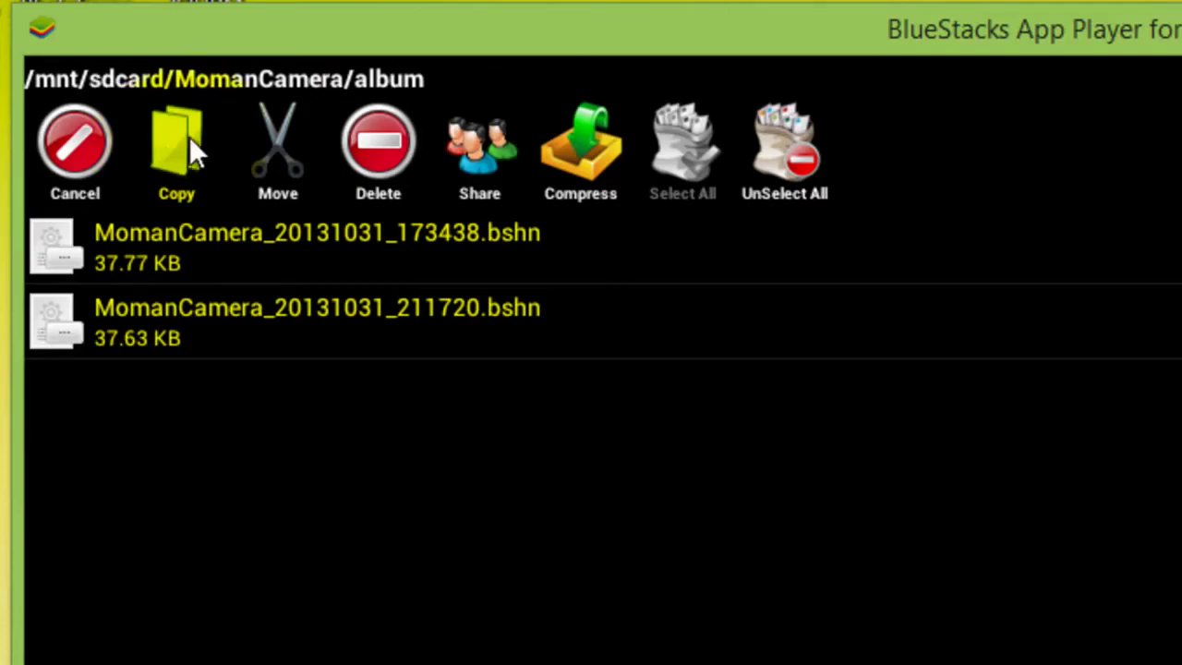
left_click(175, 151)
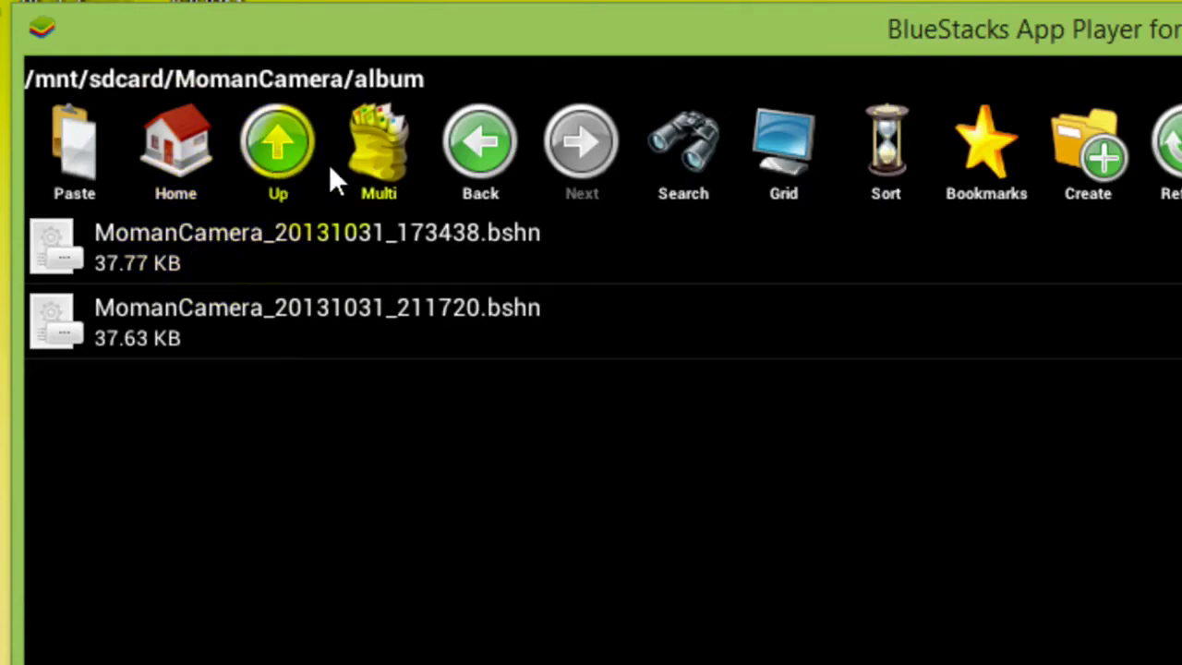
- Paste the two copied MomanCamera files into the bstfolder/BstSharedFolder folder on the sdcard
left_click(480, 139)
left_click(480, 139)
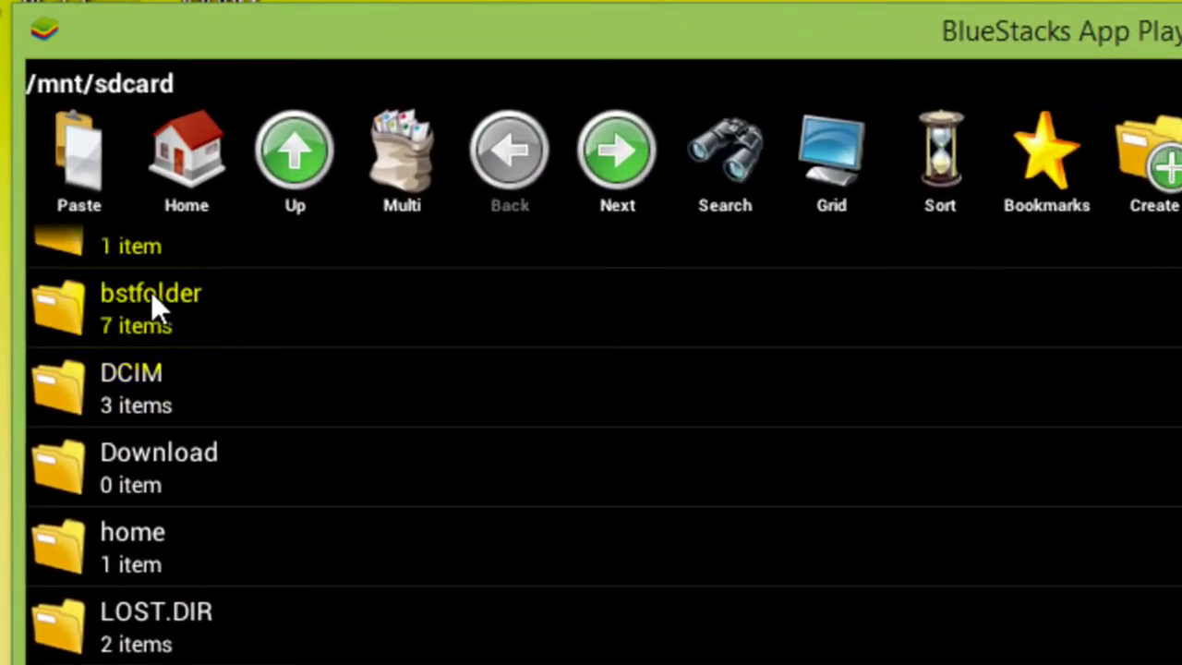
left_click(150, 294)
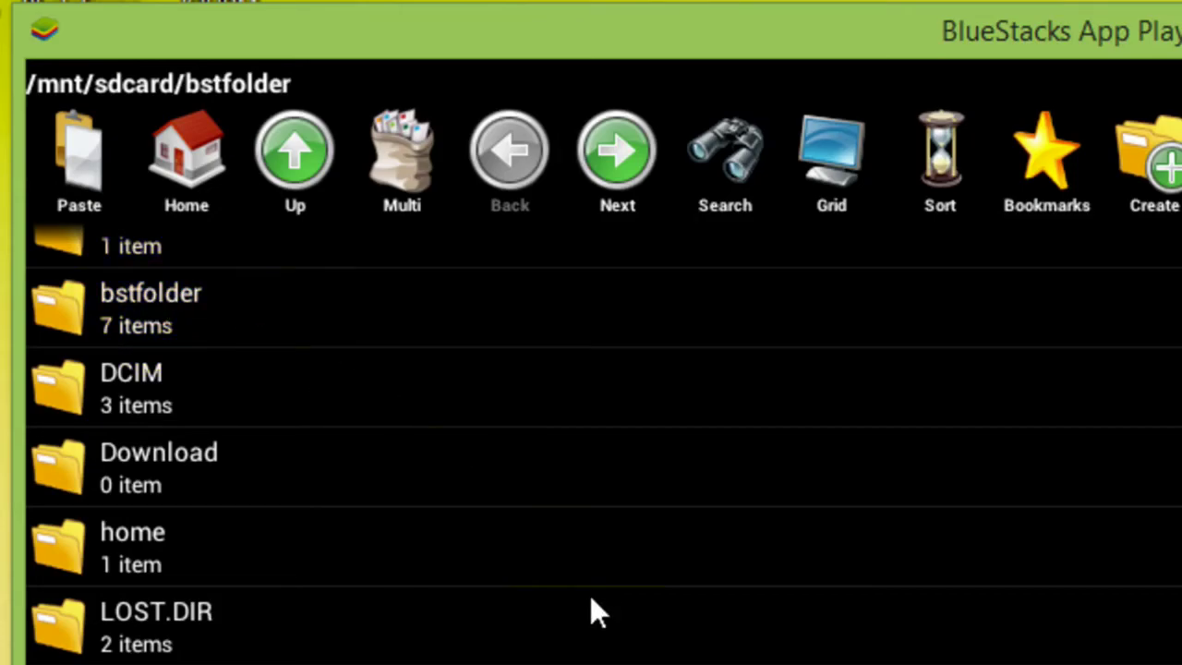
scroll(590, 610, "up", 3)
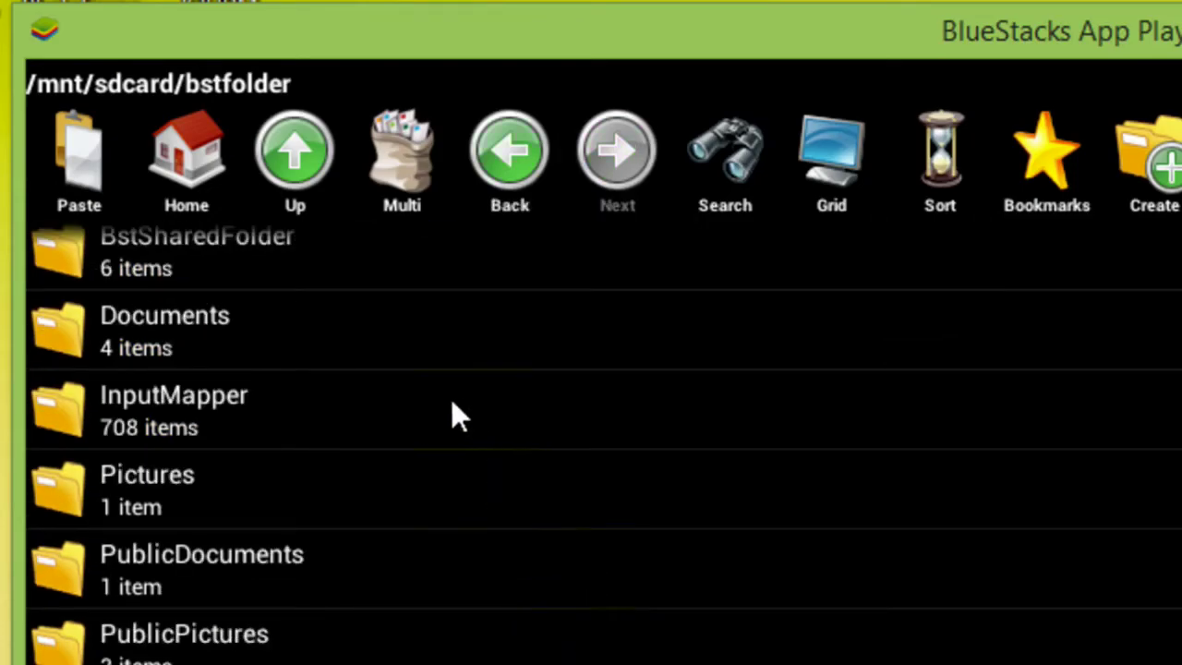
scroll(434, 403, "up", 1)
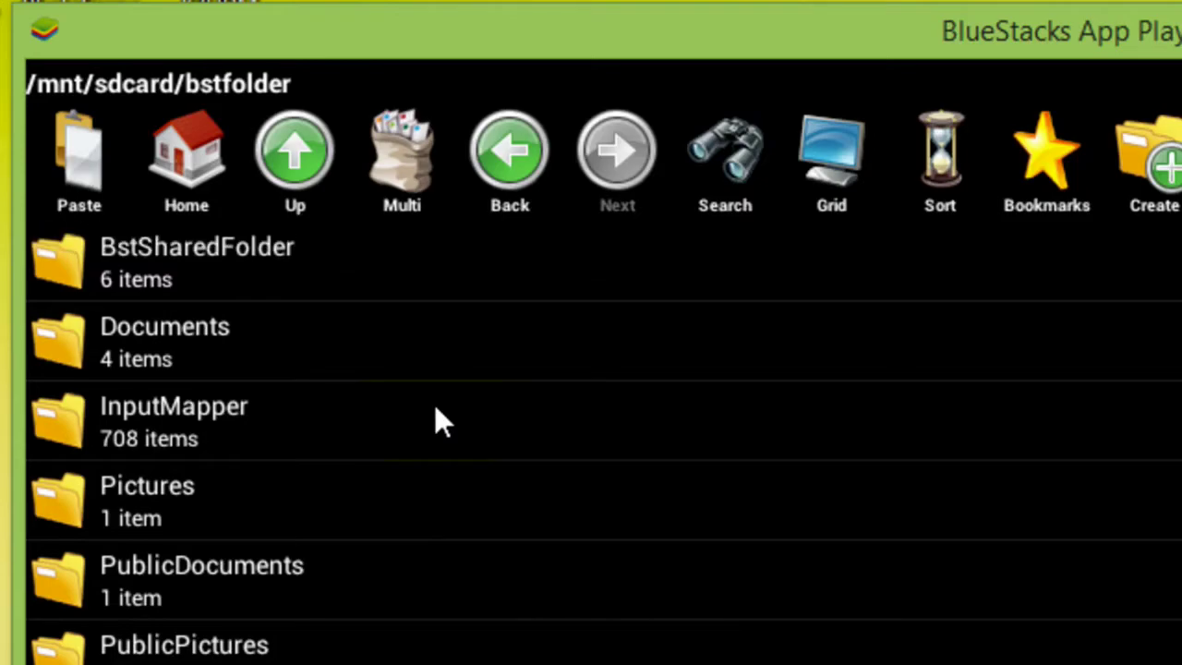
left_click(200, 259)
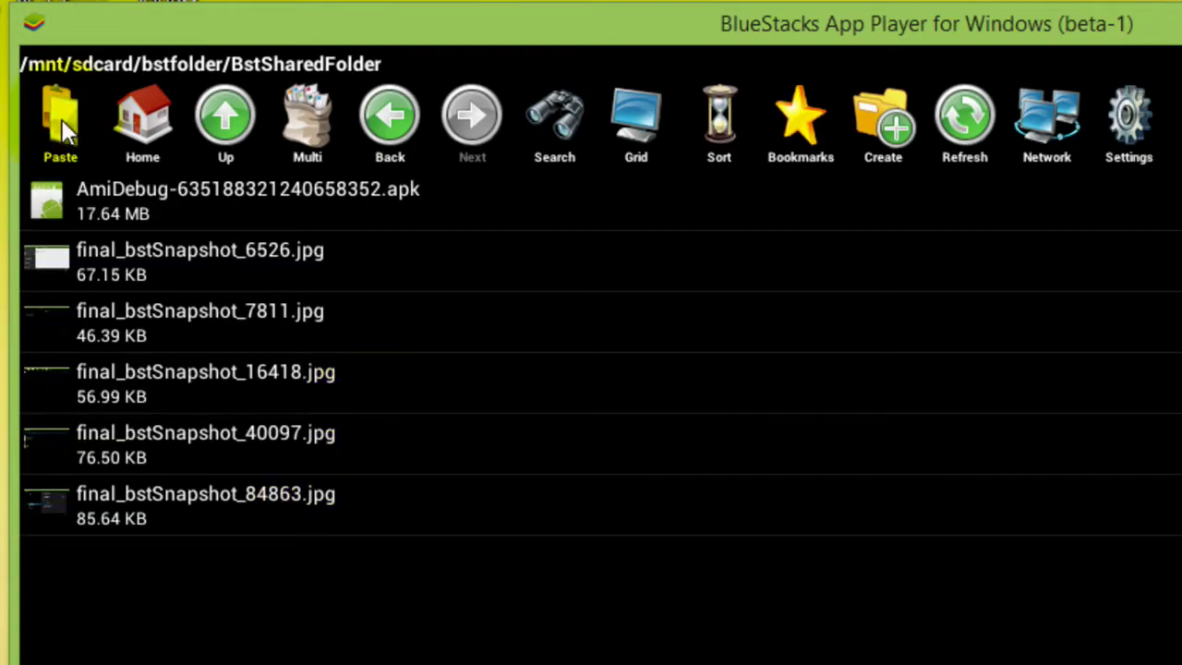
left_click(264, 612)
left_click(63, 125)
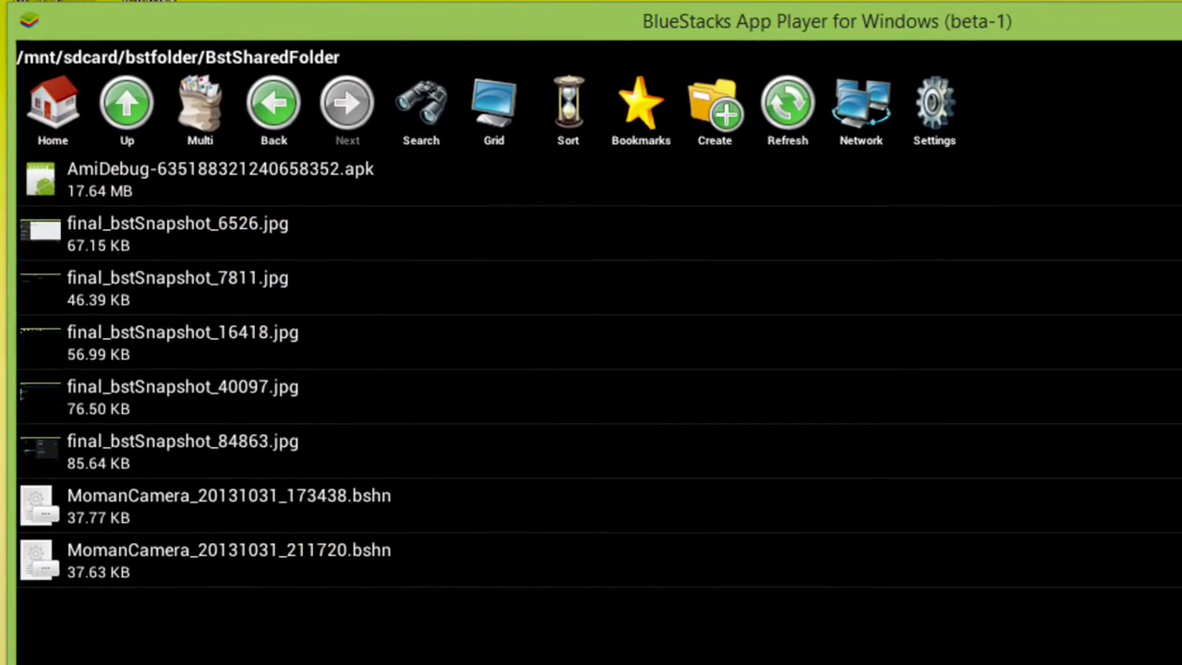
left_click(222, 487)
left_click(205, 547)
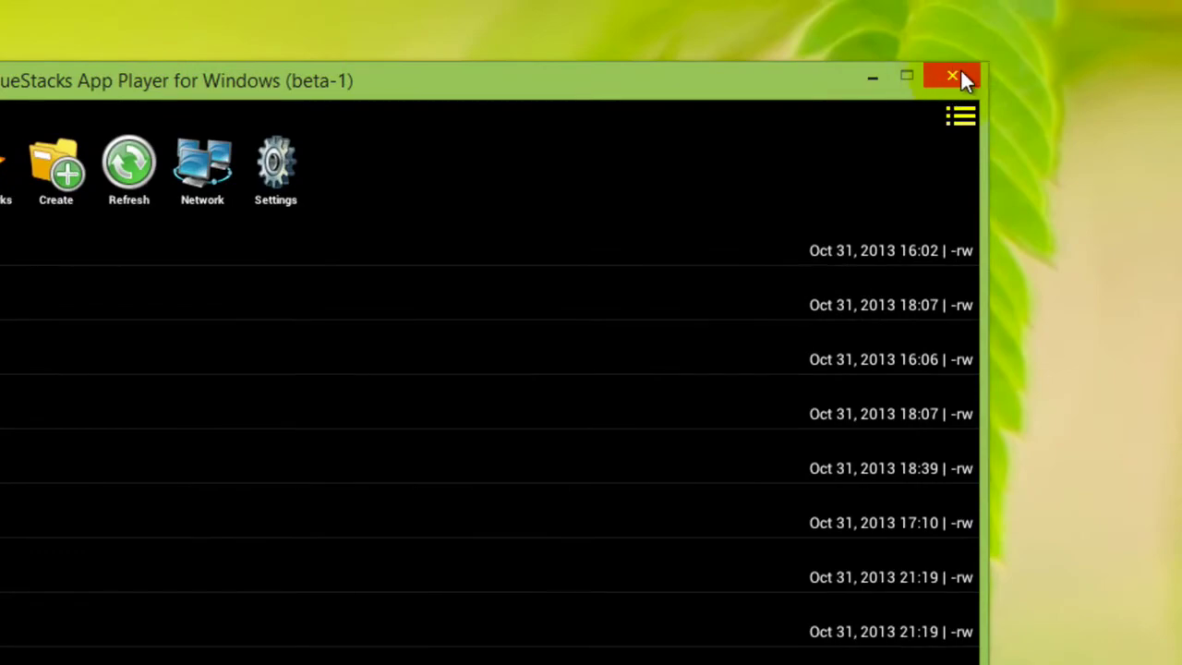
- Close the BlueStacks App Player window and refresh the Windows desktop
left_click(960, 77)
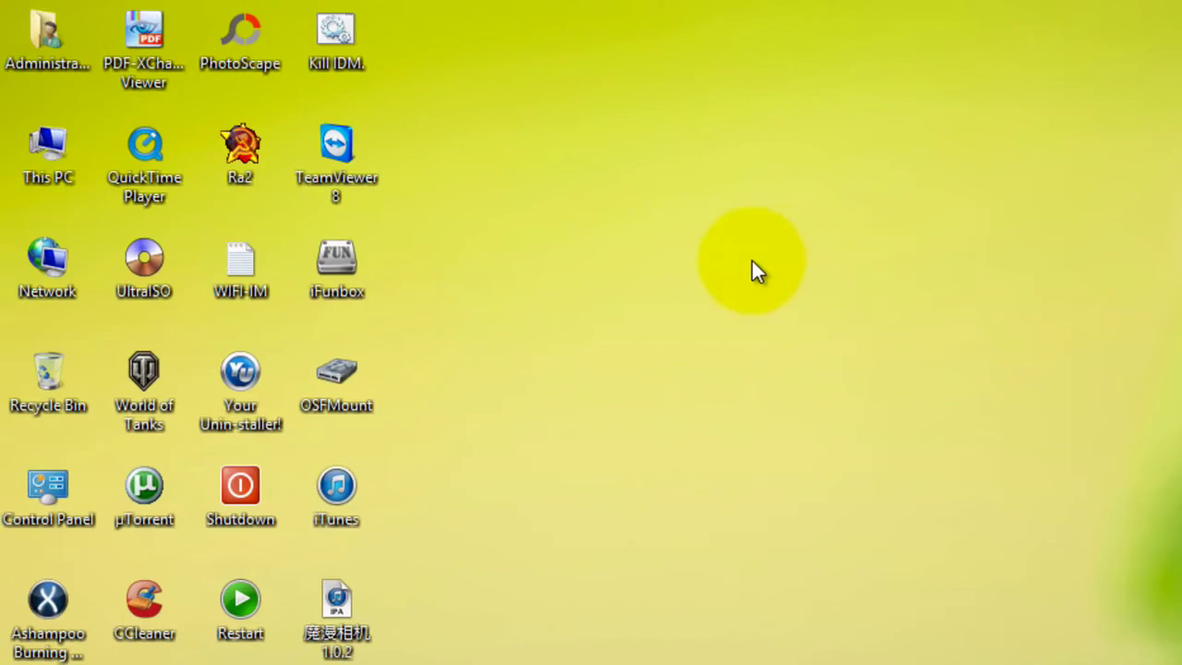
right_click(751, 260)
left_click(847, 335)
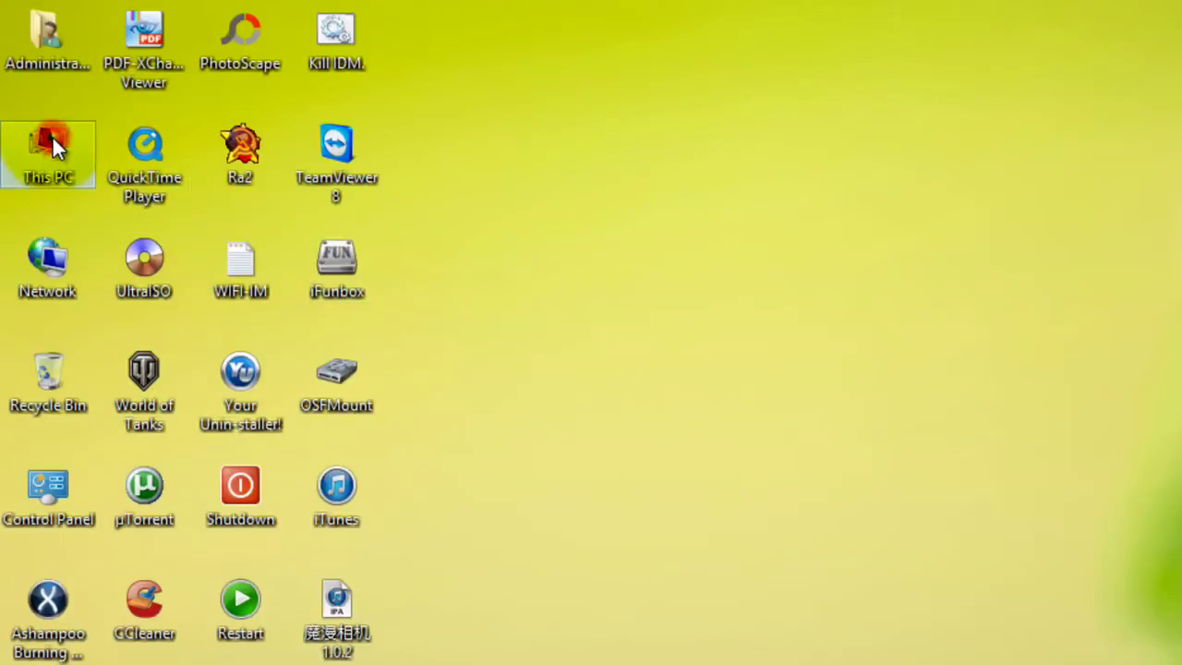
- Open Local Disk (C:) from This PC and select the ProgramData folder
double_click(52, 135)
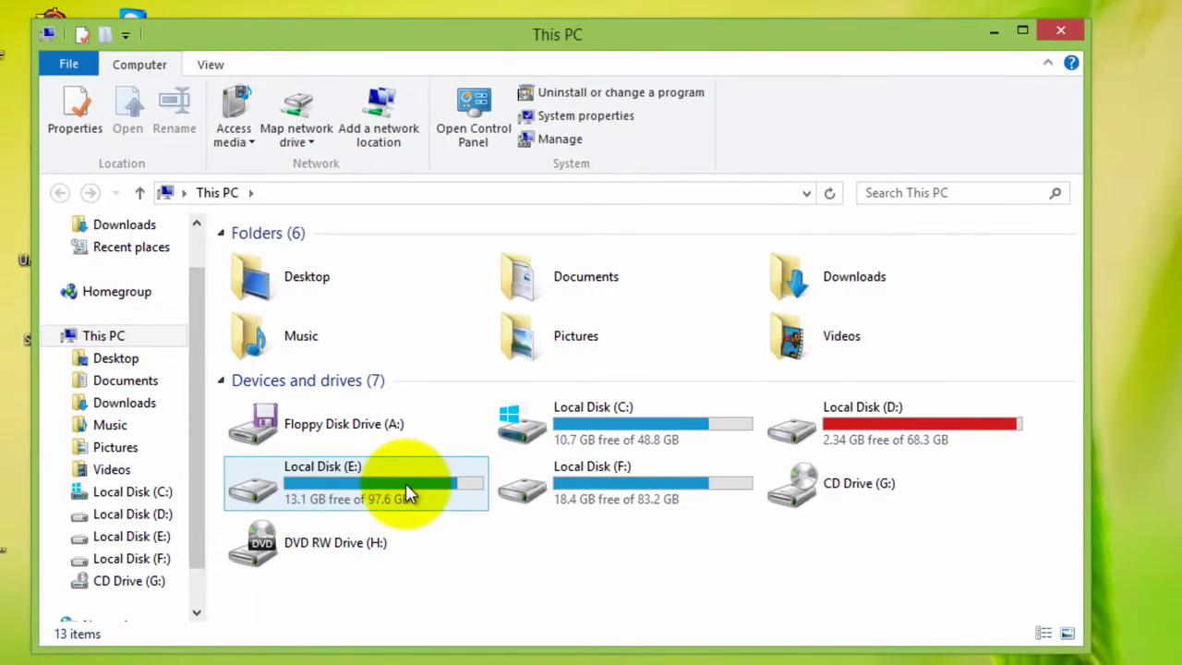
left_click(647, 421)
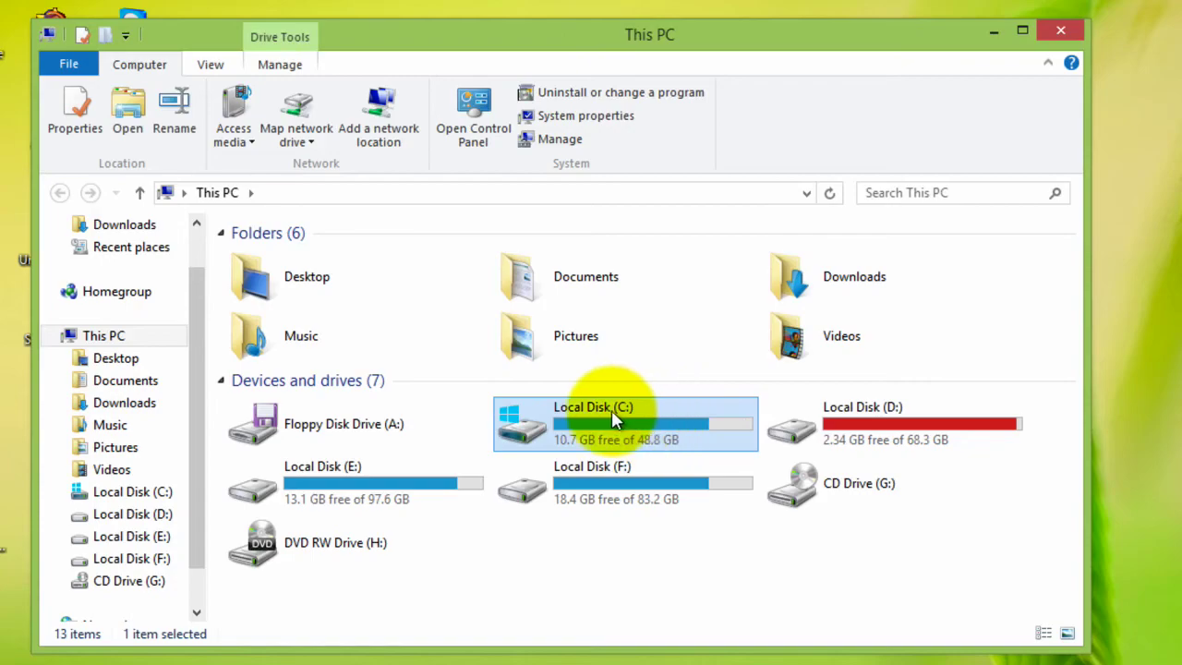
double_click(635, 418)
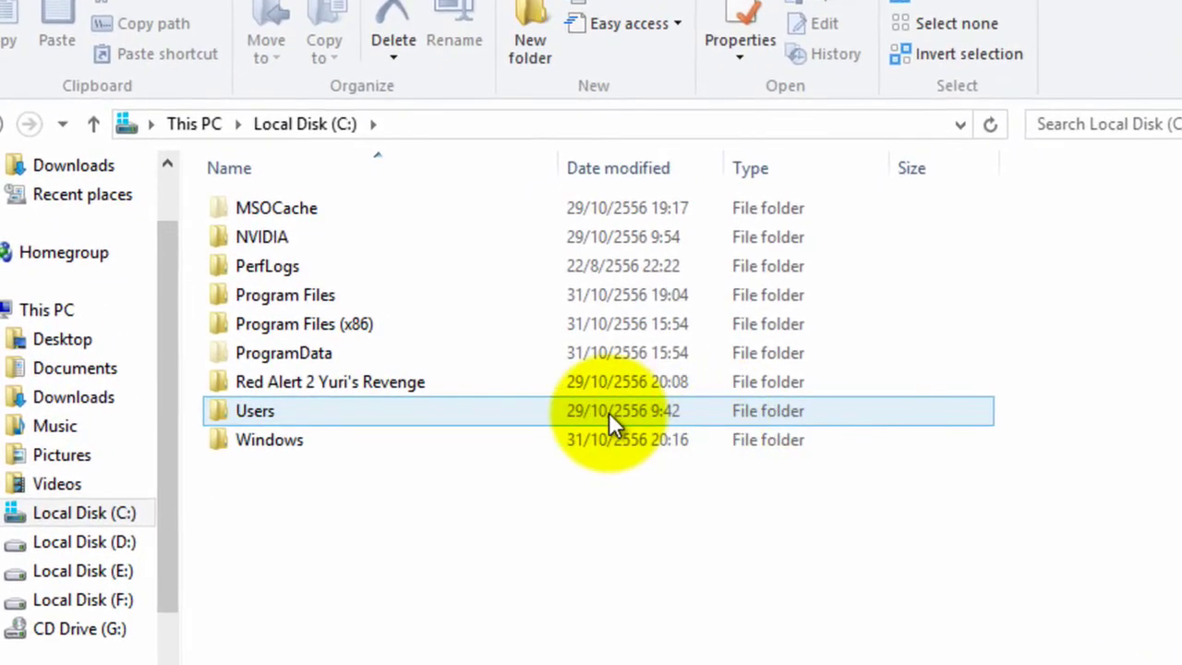
left_click(303, 353)
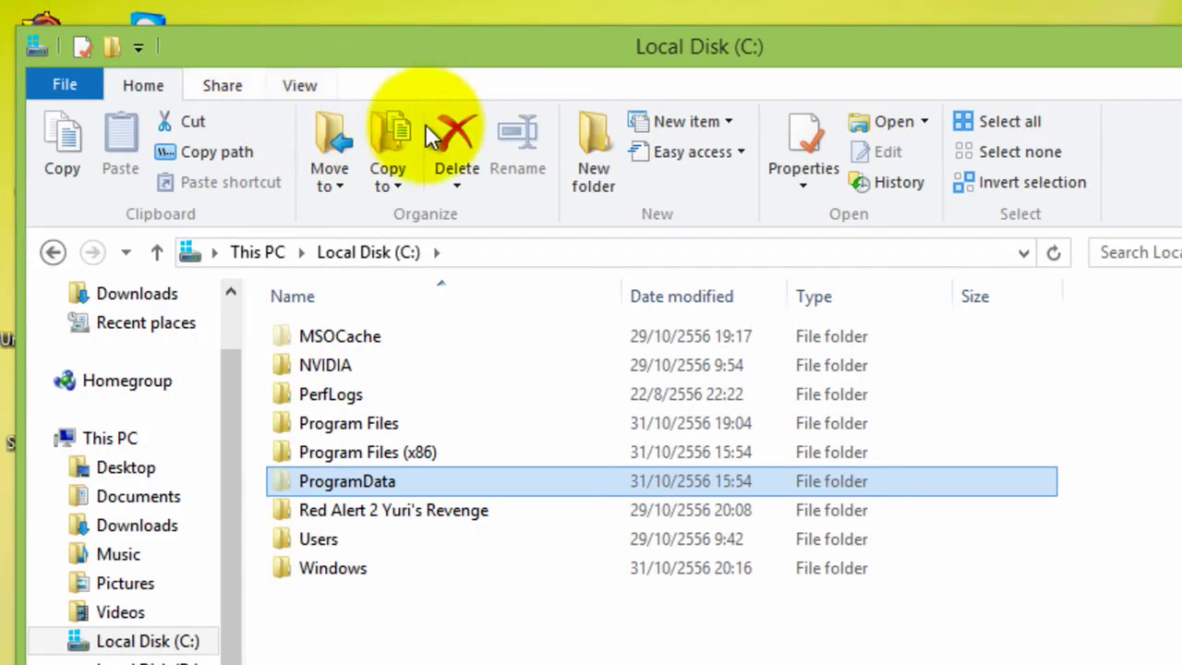
- Set the folder options to show hidden files, folders, and drives, and apply the setting
left_click(304, 85)
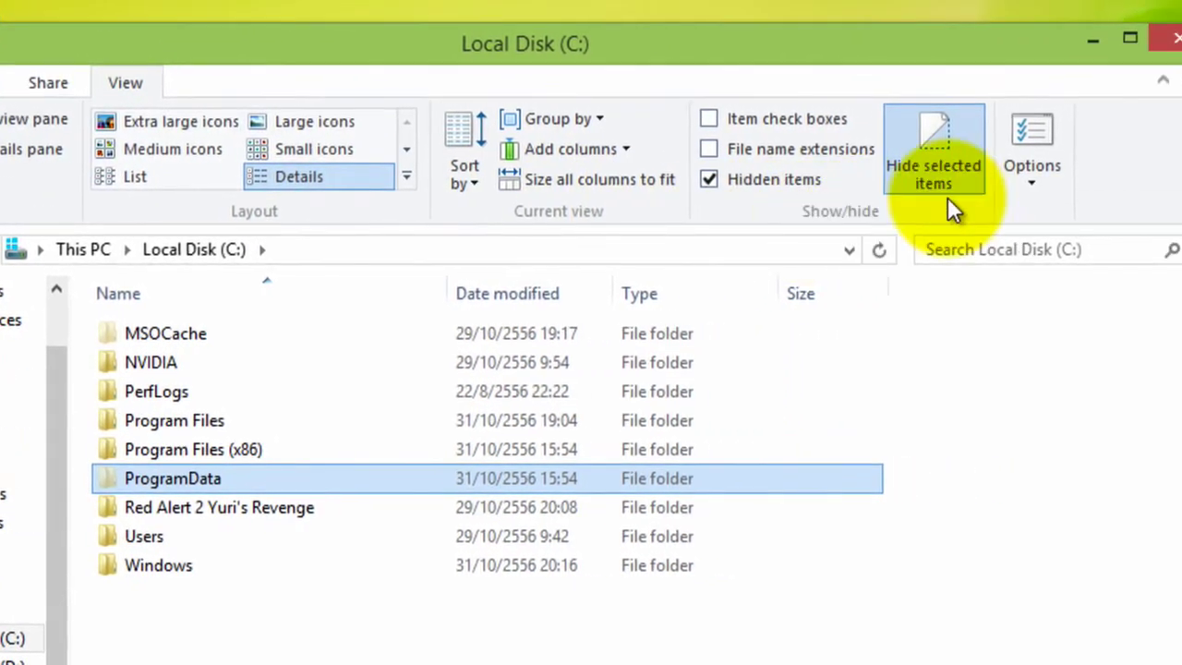
left_click(958, 172)
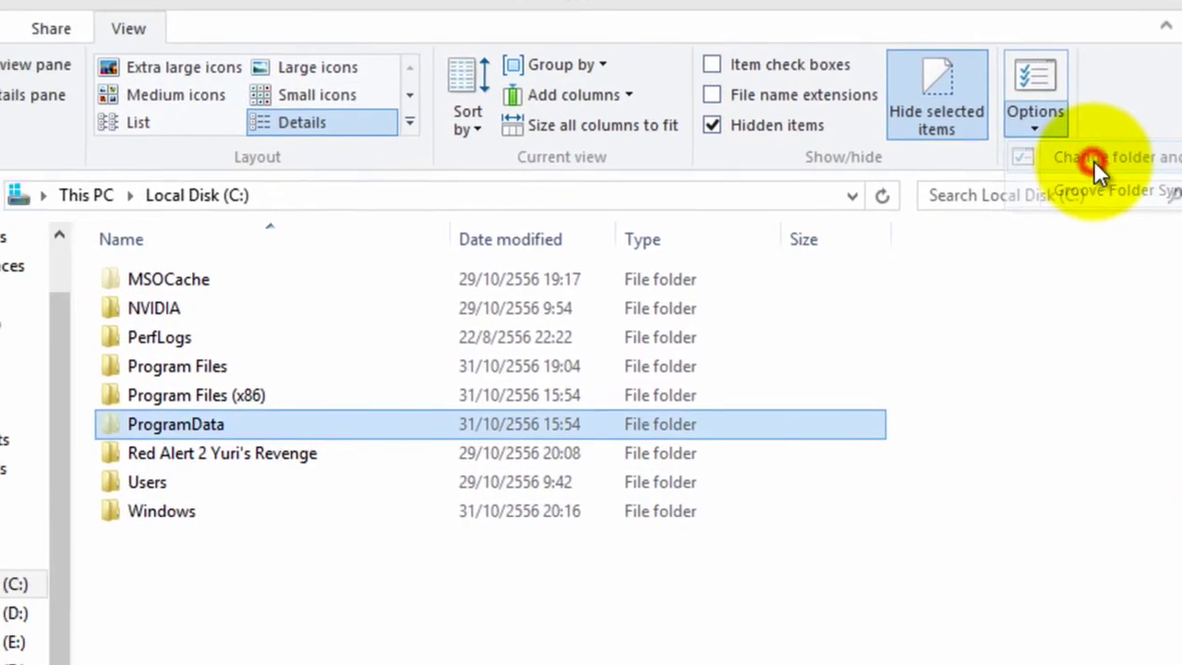
left_click(1006, 210)
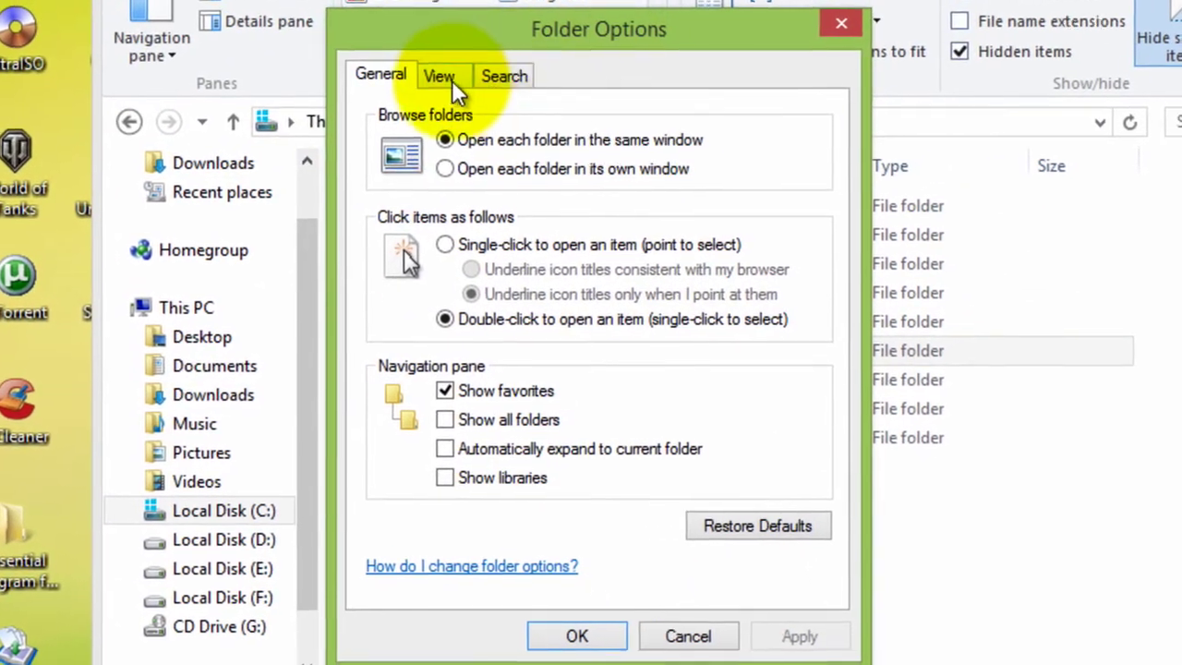
left_click(441, 77)
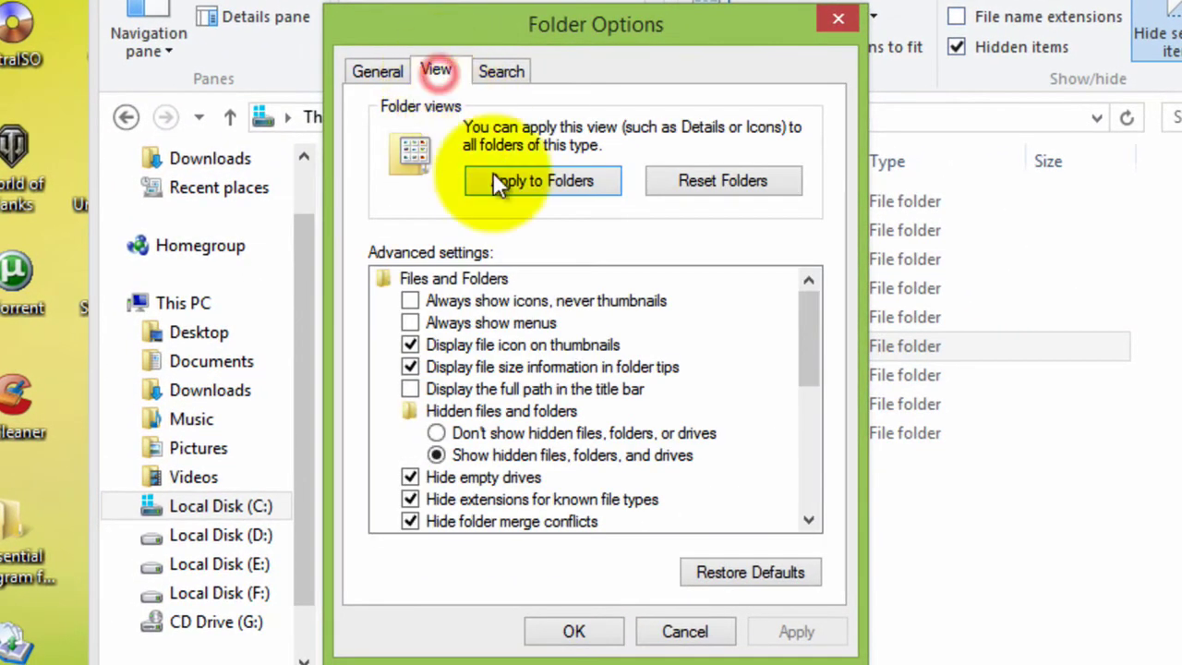
left_click(436, 433)
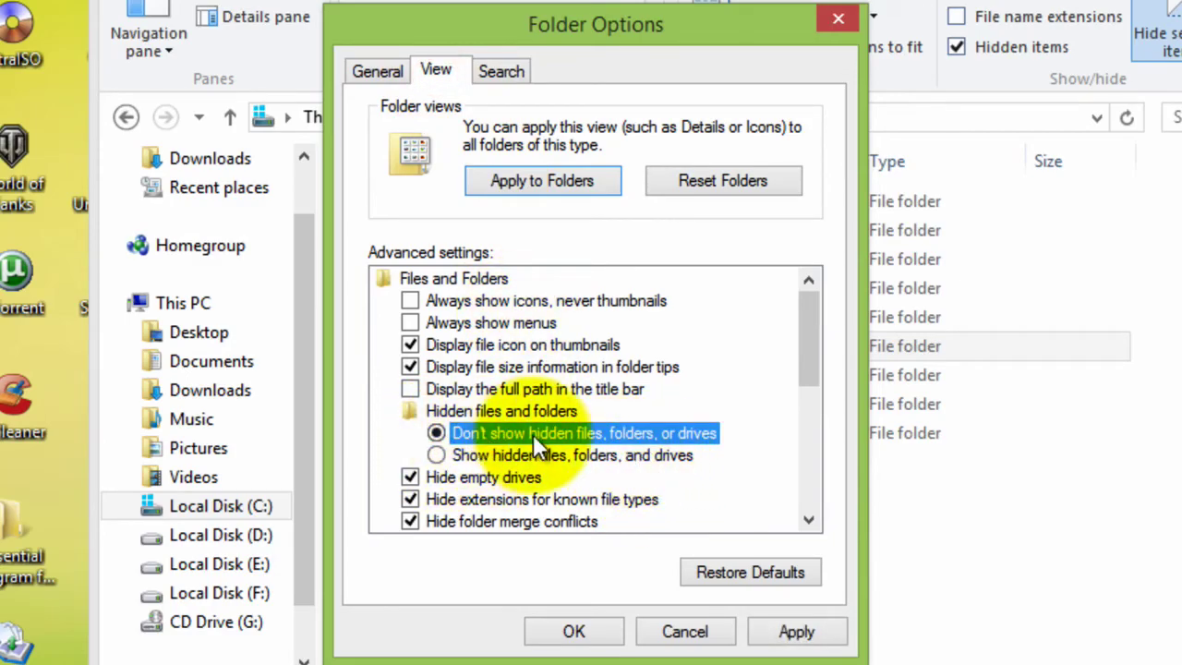
left_click(437, 455)
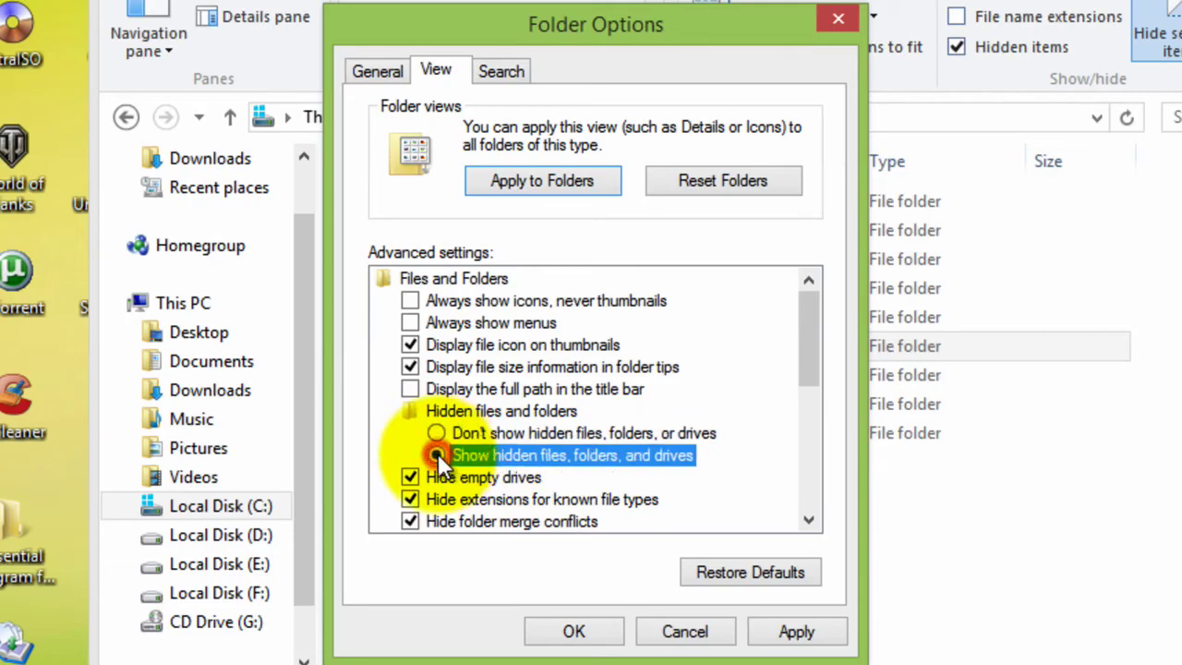
left_click(796, 634)
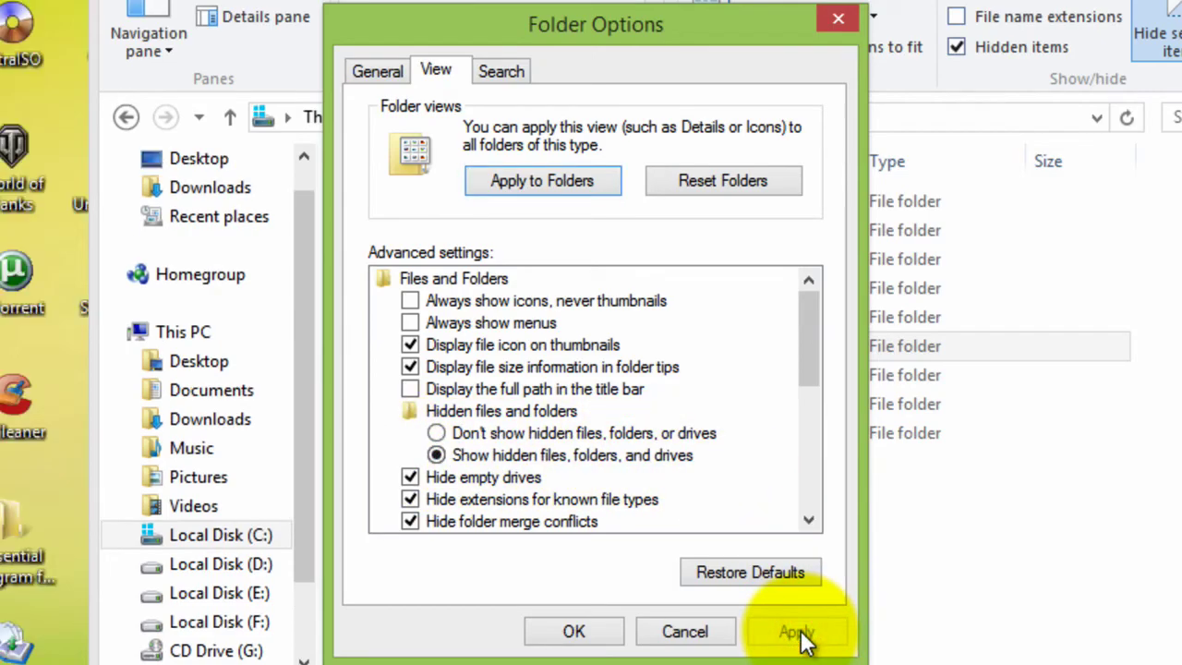
left_click(574, 631)
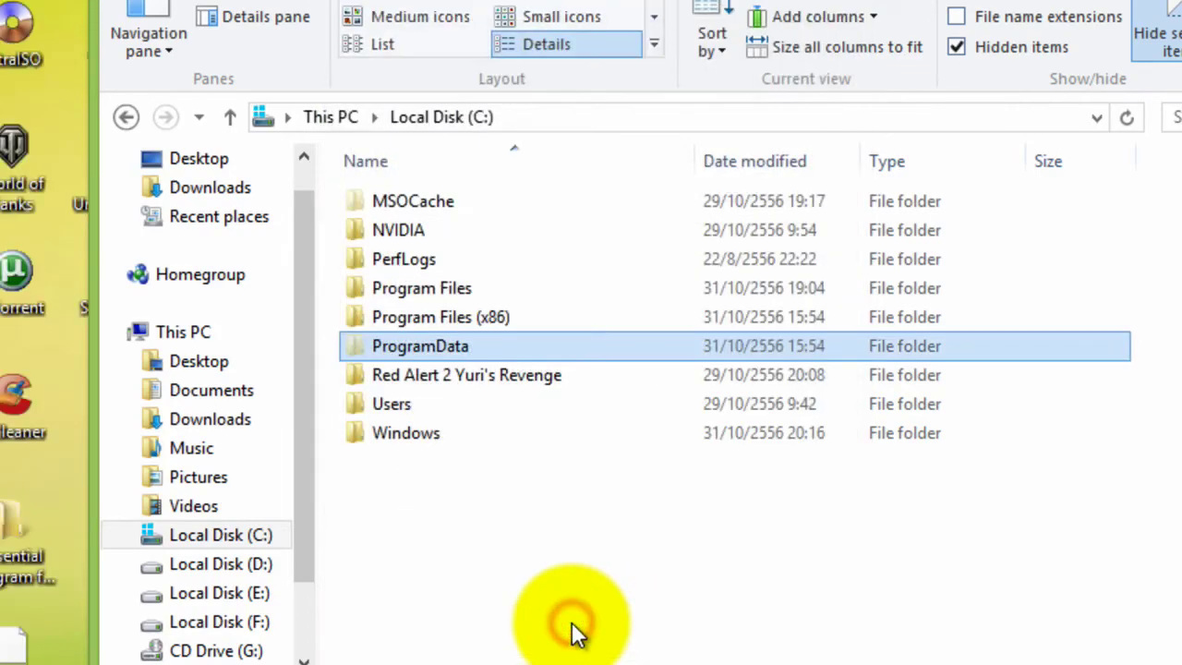
- Open the BlueStacks folder inside ProgramData on Local Disk (C:)
left_click(487, 539)
left_click(452, 343)
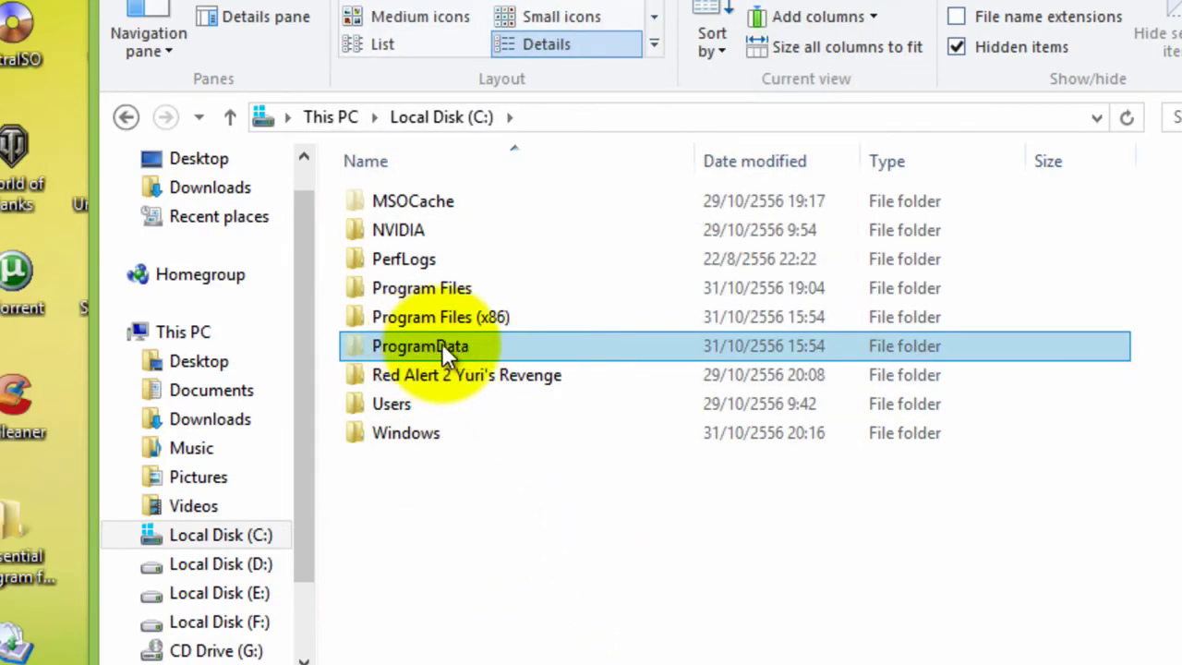
double_click(427, 347)
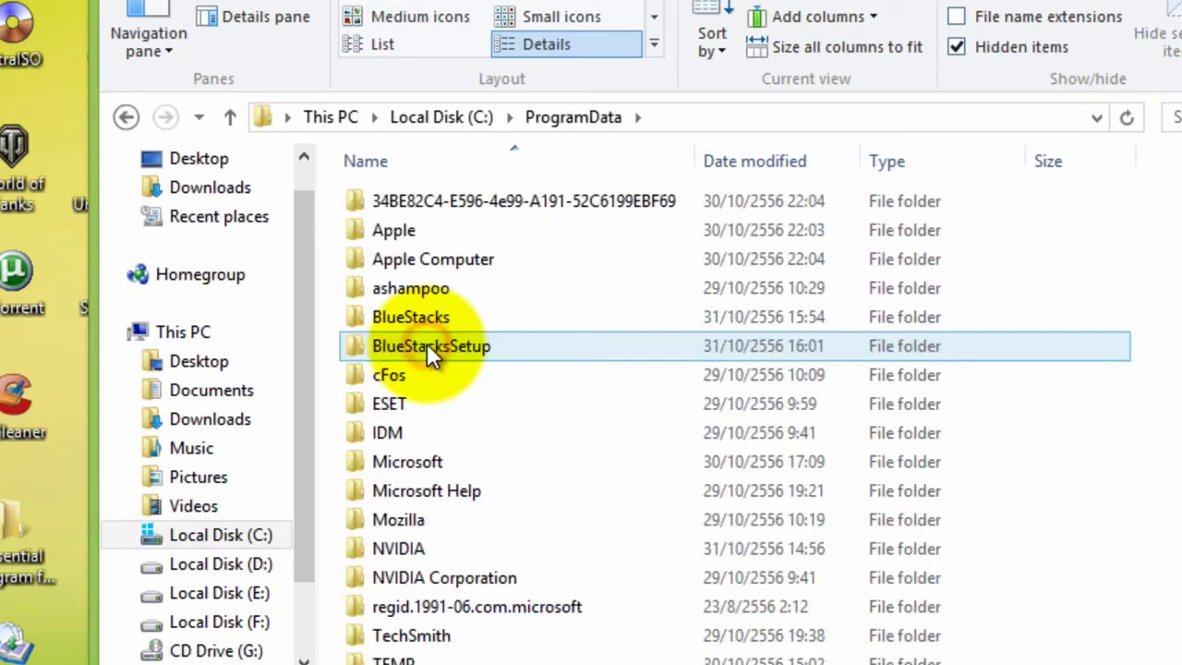
left_click(523, 405)
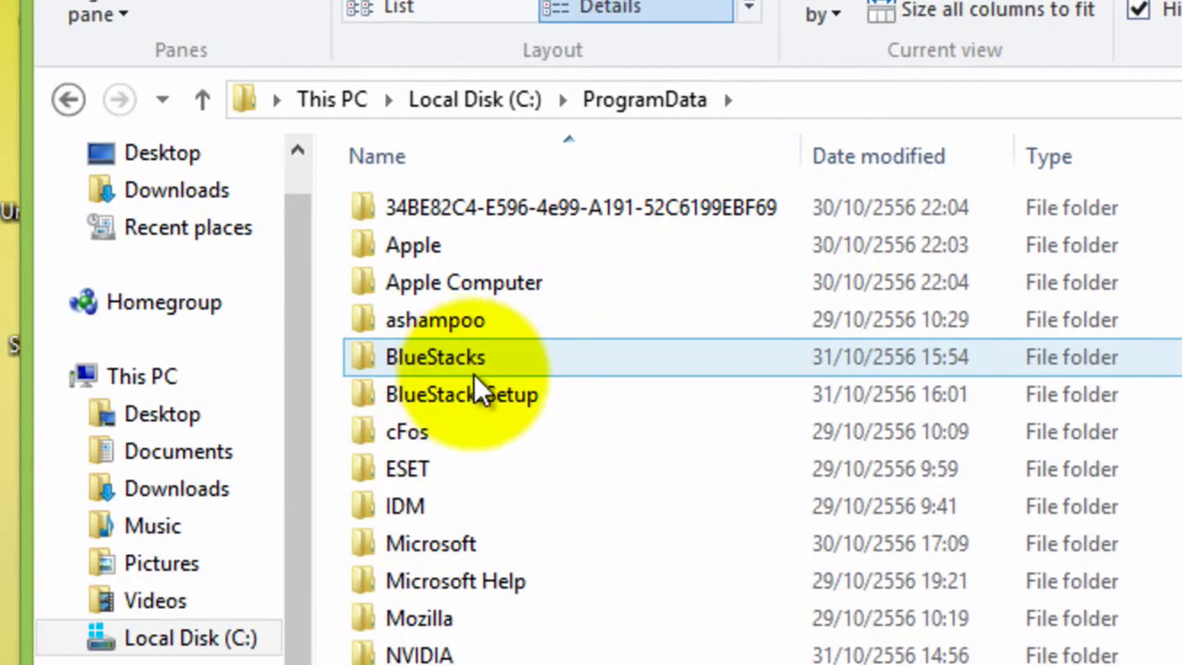
left_click(469, 435)
left_click(518, 442)
left_click(526, 365)
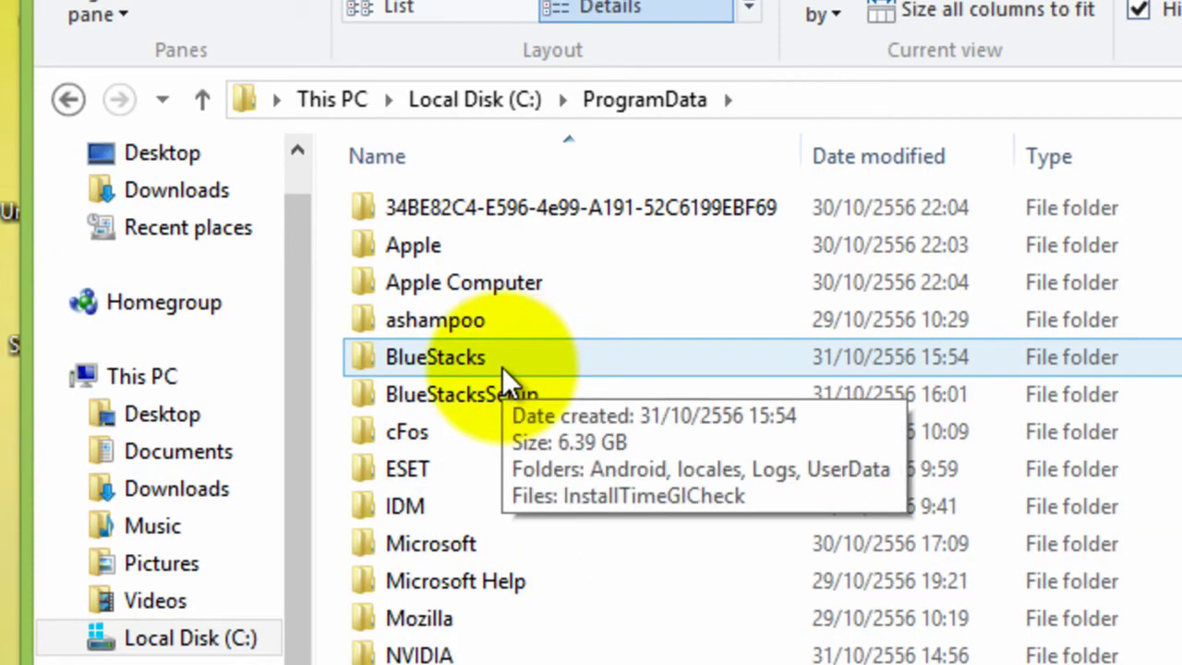
left_click(451, 356)
double_click(451, 357)
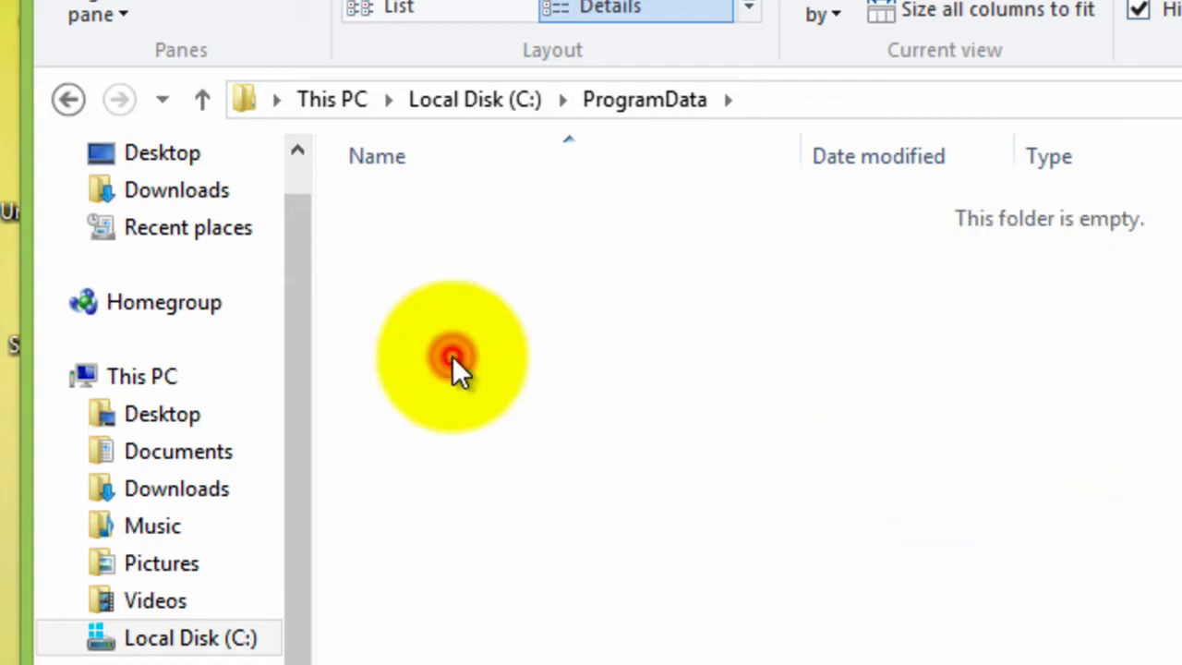
- Open the UserData folder and its SharedFolder subfolder
left_click(484, 316)
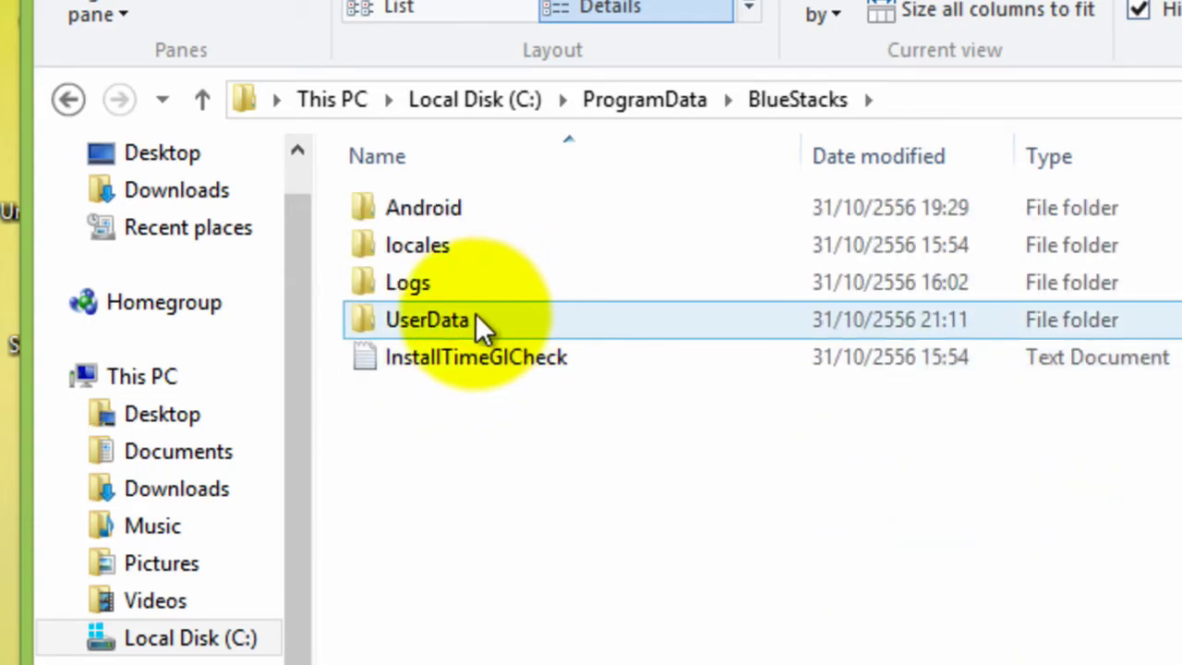
double_click(427, 315)
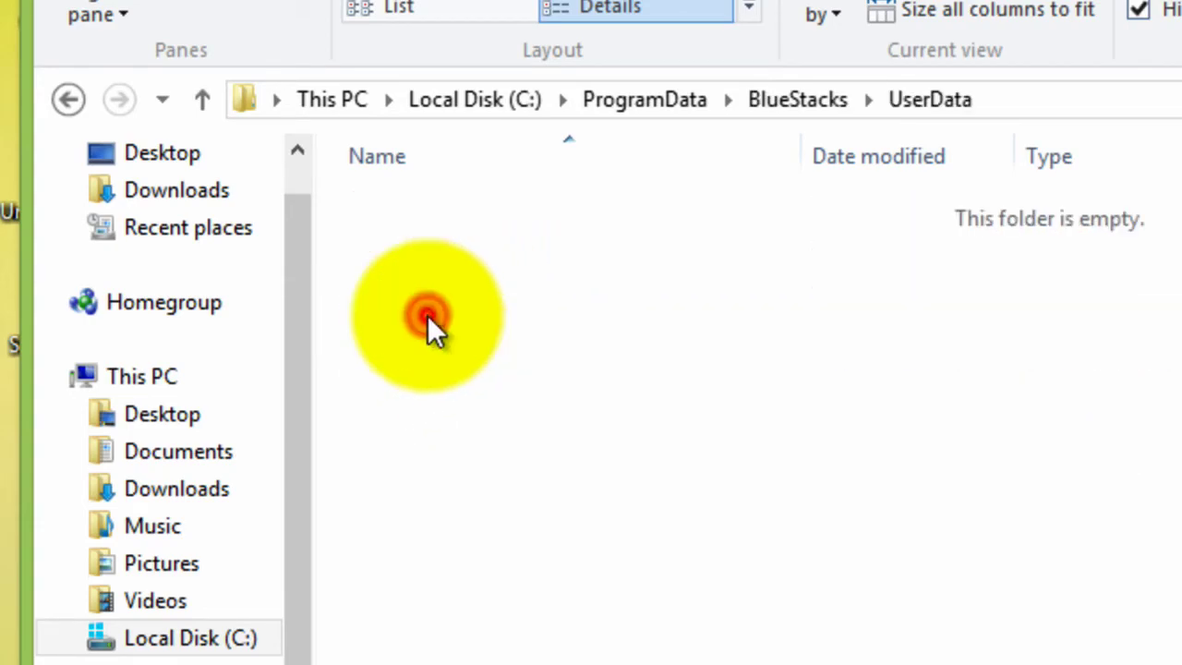
left_click(537, 406)
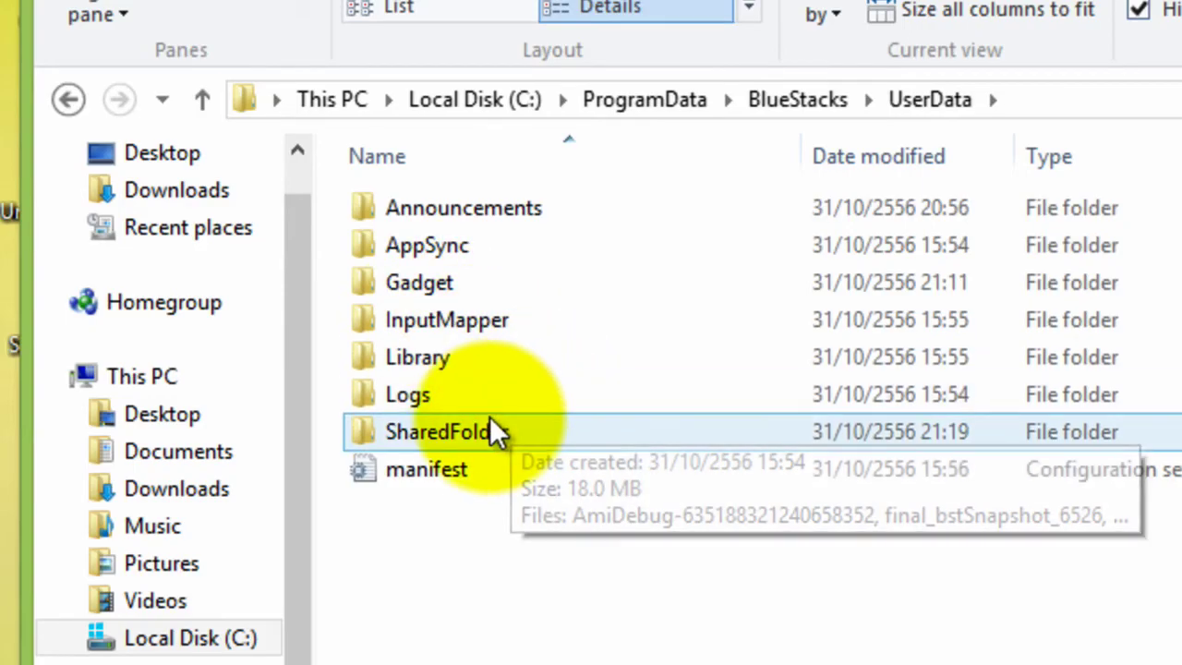
left_click(455, 432)
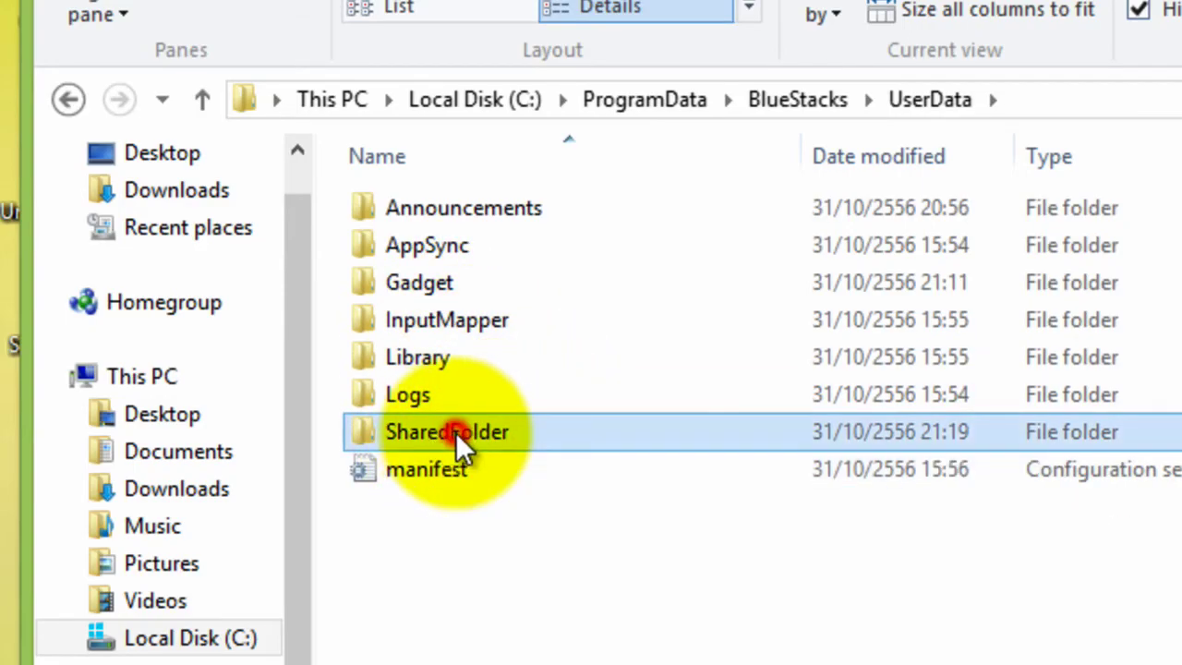
double_click(455, 432)
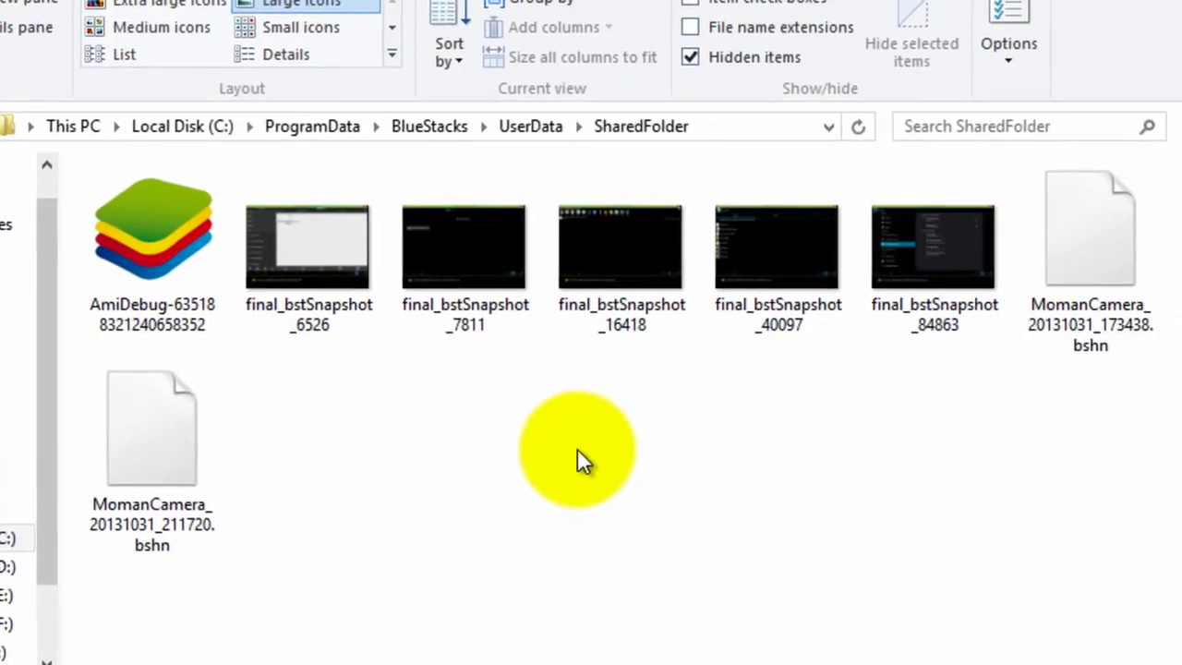
- Show the SharedFolder contents as medium icons and rename MomanCamera_20131031_173438.bshn as an image file
left_click(812, 225)
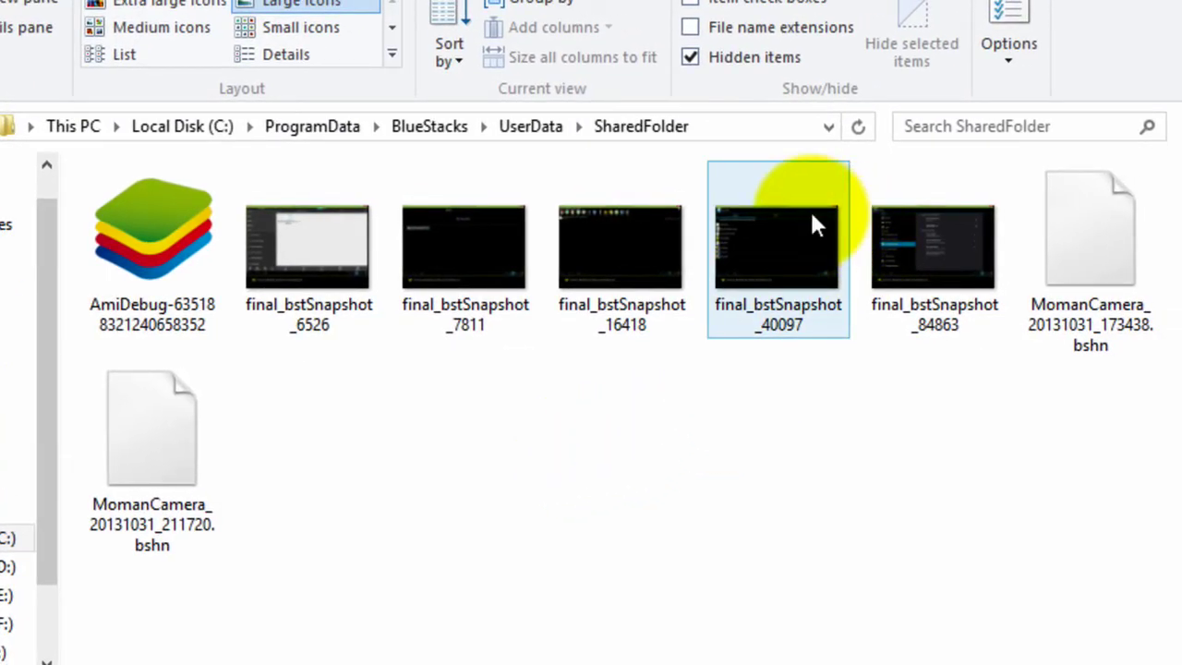
left_click(162, 27)
left_click_drag(738, 388, 911, 267)
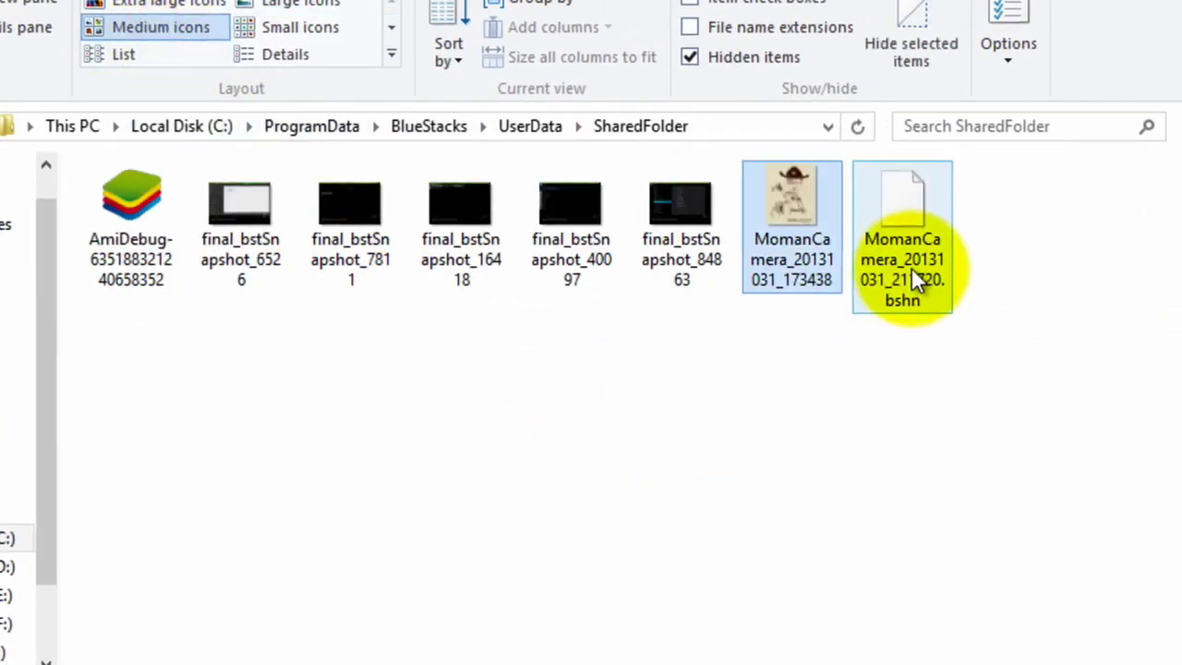
- Change the extension of MomanCamera_20131031_211720.bshn from bshn to jpg
left_click(909, 265)
right_click(909, 265)
left_click(997, 655)
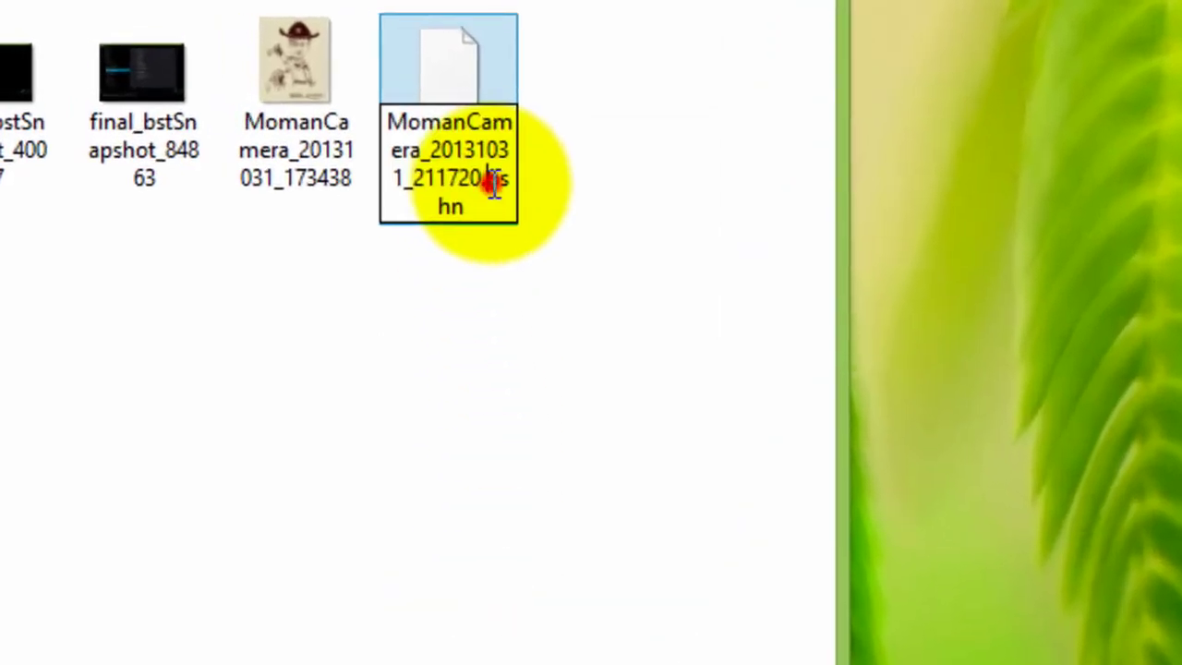
left_click_drag(426, 153, 456, 195)
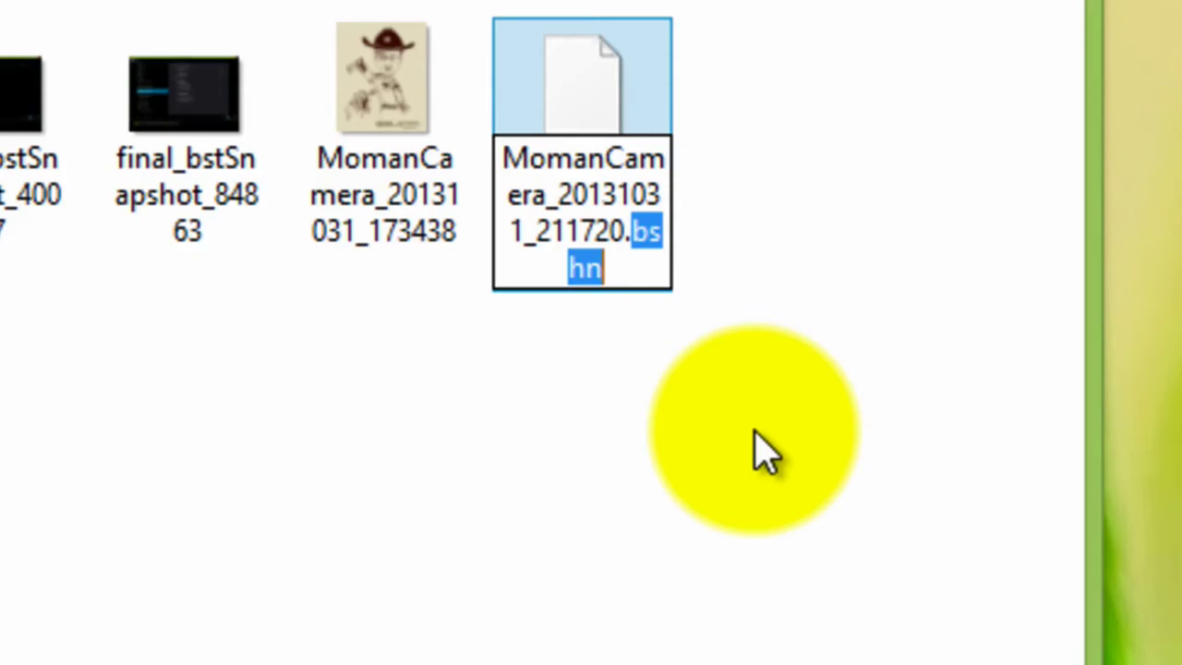
type("jpg")
left_click(972, 437)
left_click(900, 404)
left_click(951, 440)
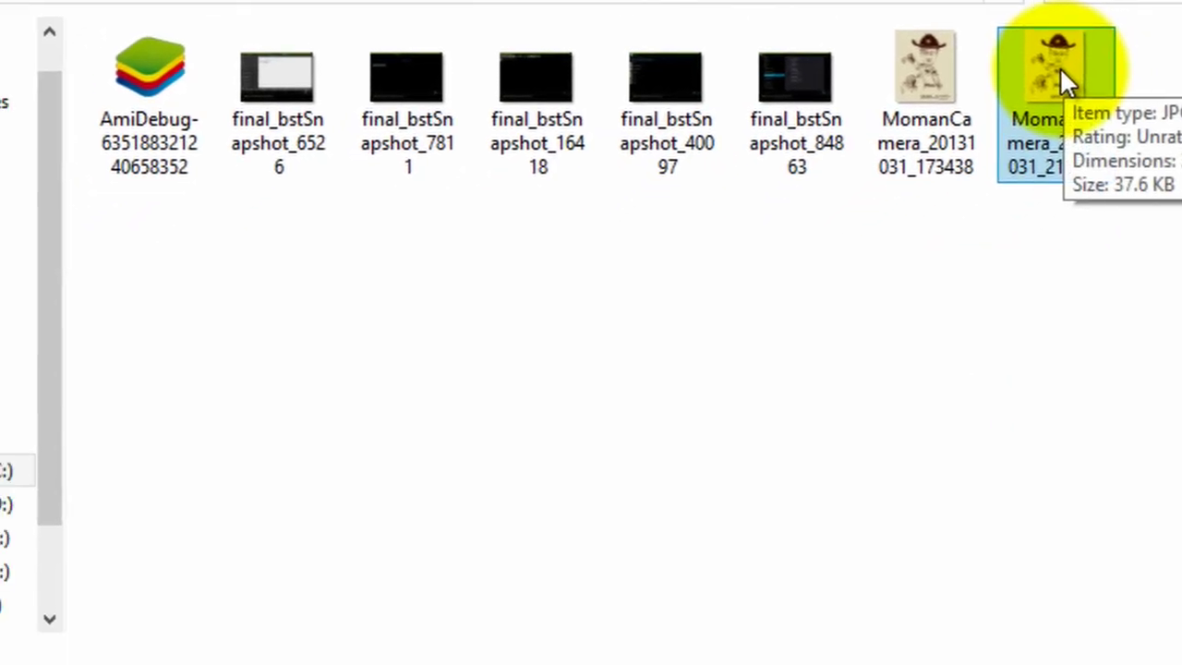
- Move the MomanCamera_20131031_211720 image from SharedFolder to the desktop and open it for viewing
left_click_drag(1062, 74, 686, 664)
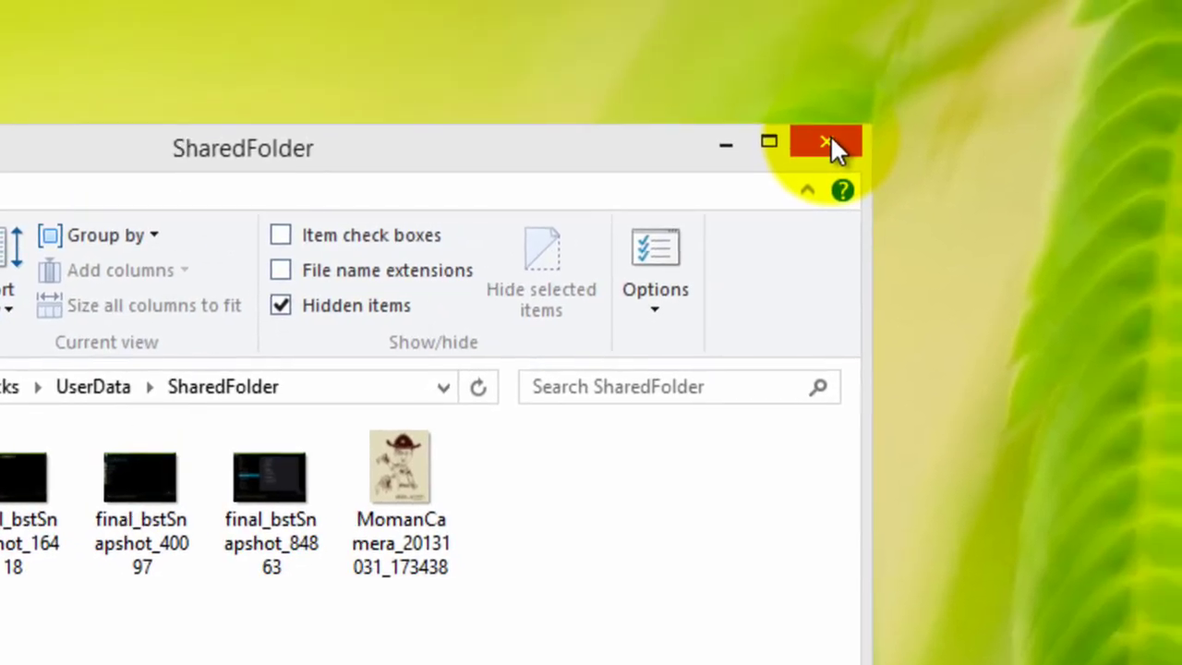
left_click(895, 81)
right_click(396, 145)
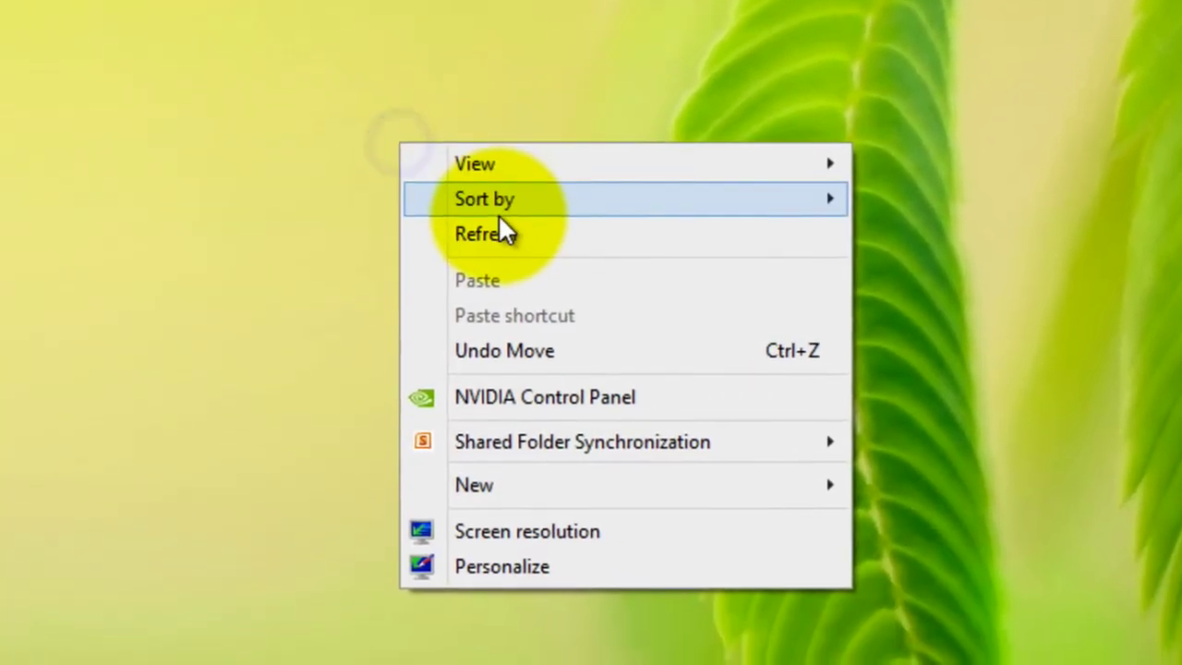
left_click(496, 233)
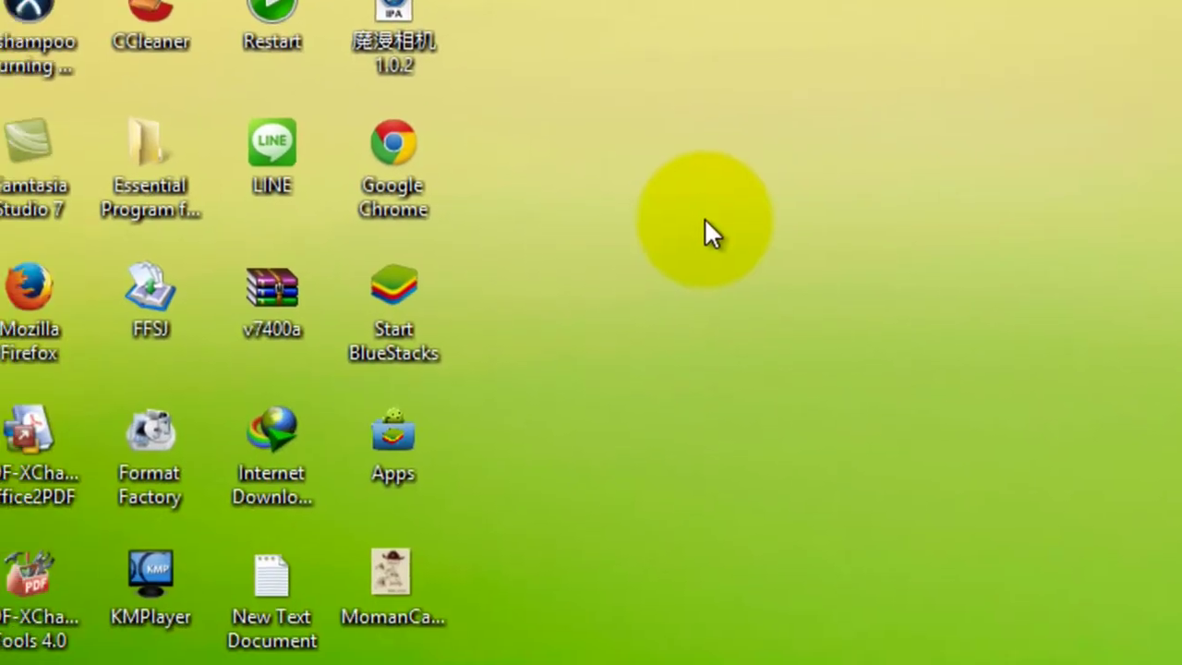
double_click(395, 564)
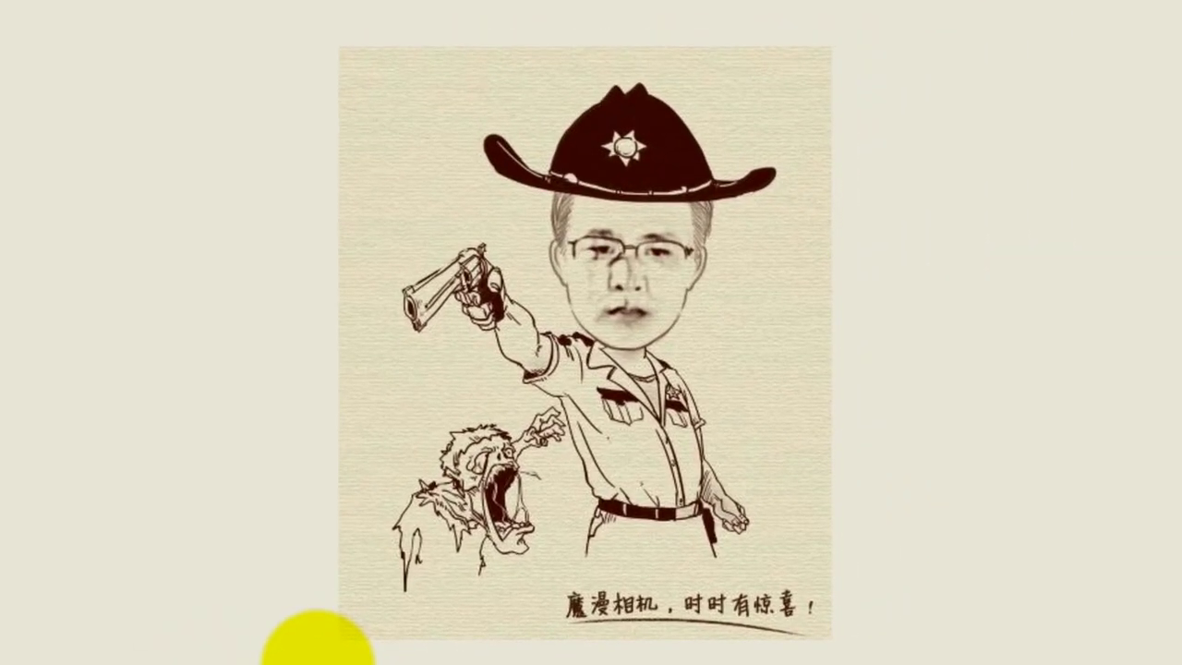